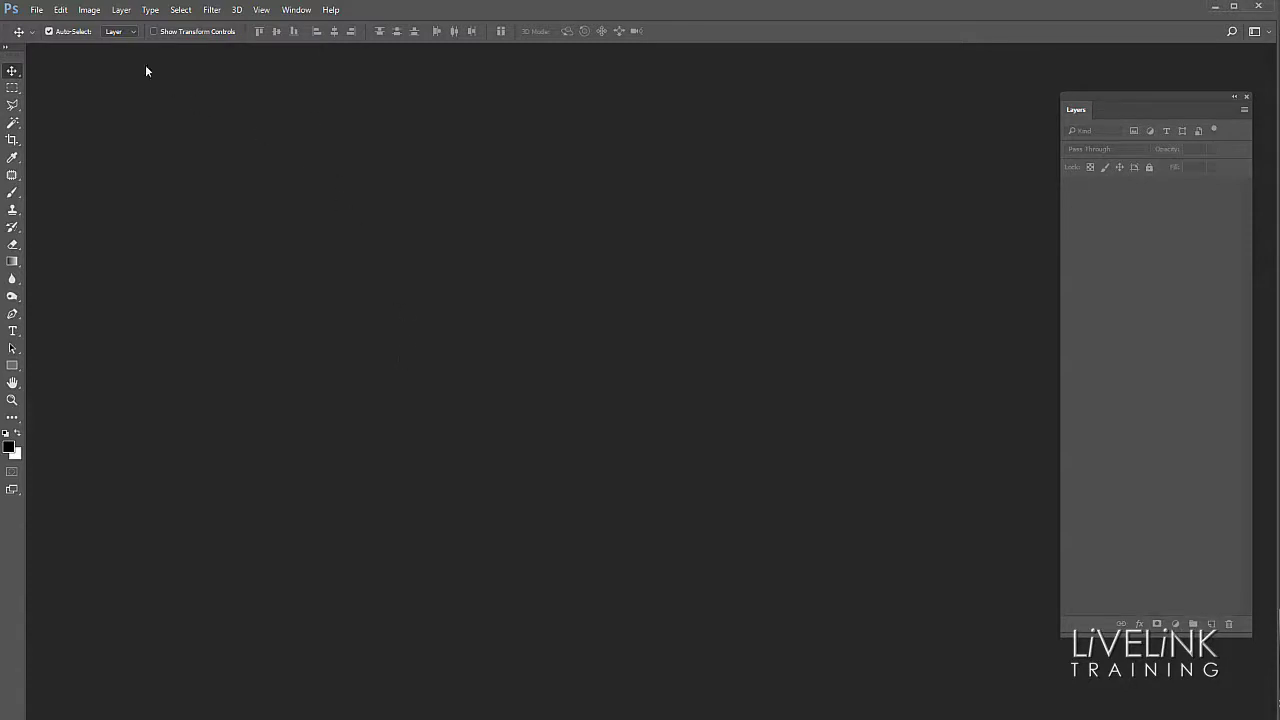
Create a new document from the A4 print preset in landscape orientation, 297 x 210 mm at 300 pixels/inch.
click(36, 11)
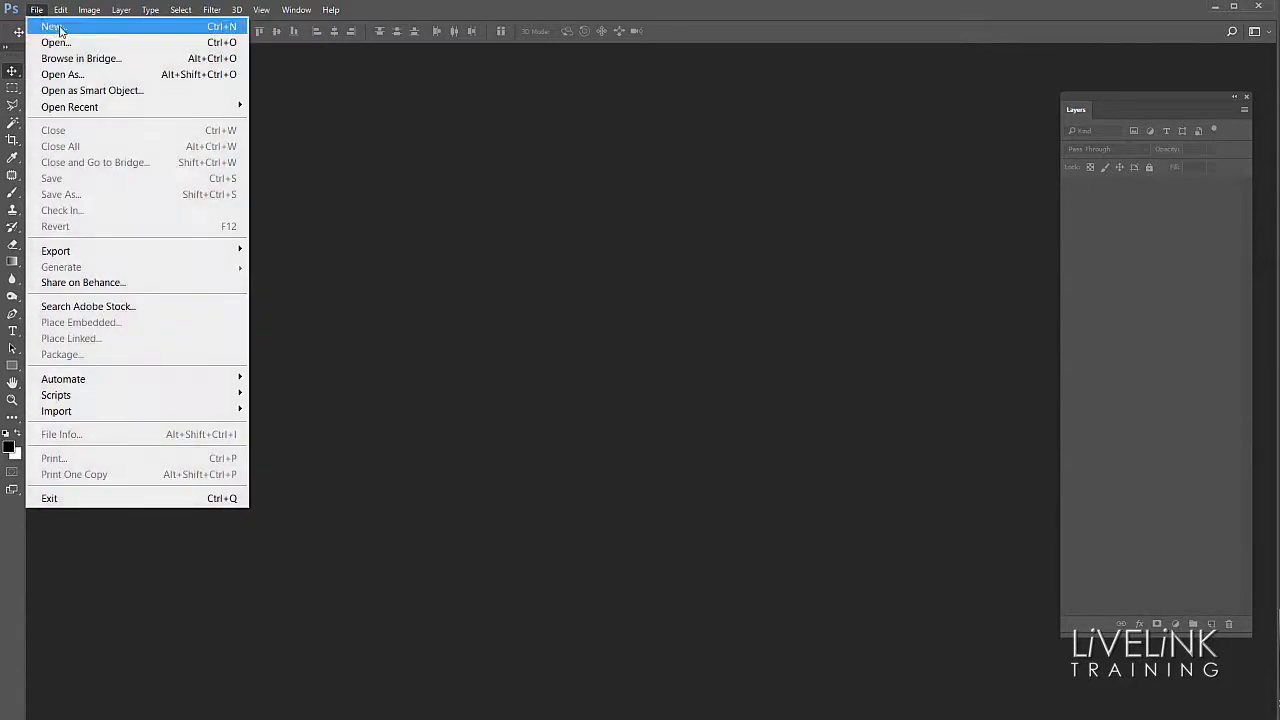
click(63, 30)
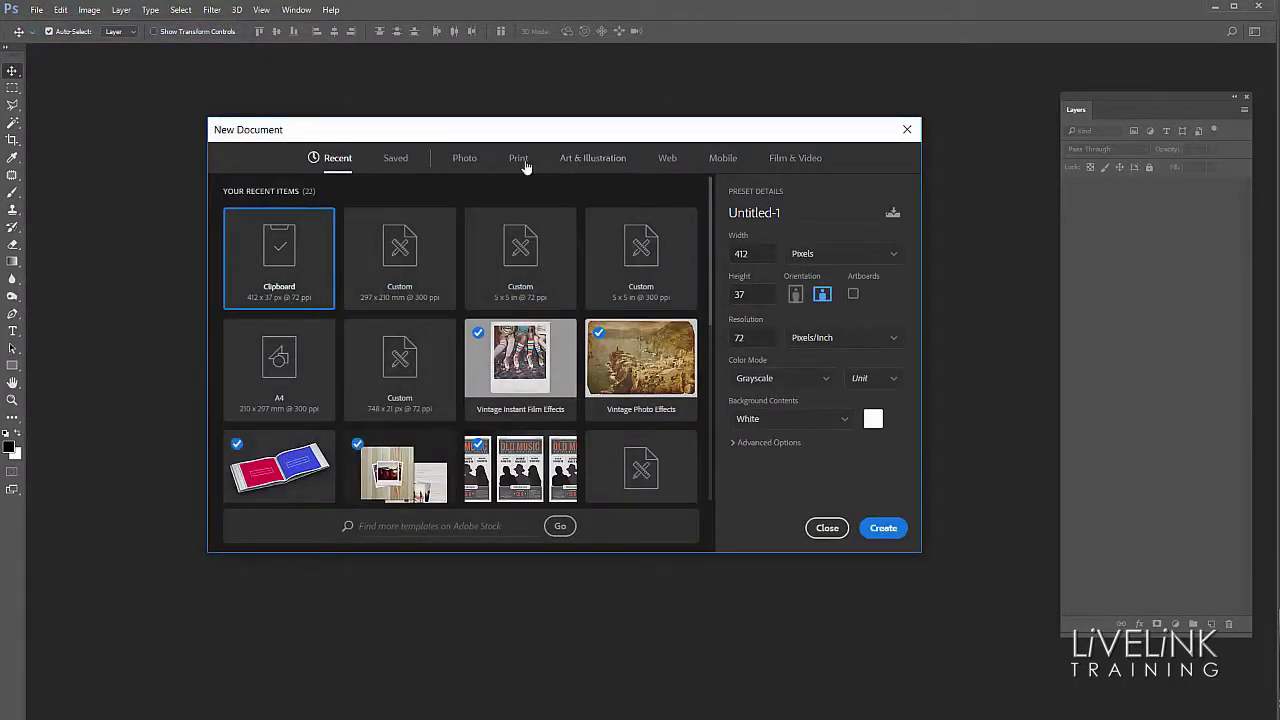
click(519, 164)
click(633, 276)
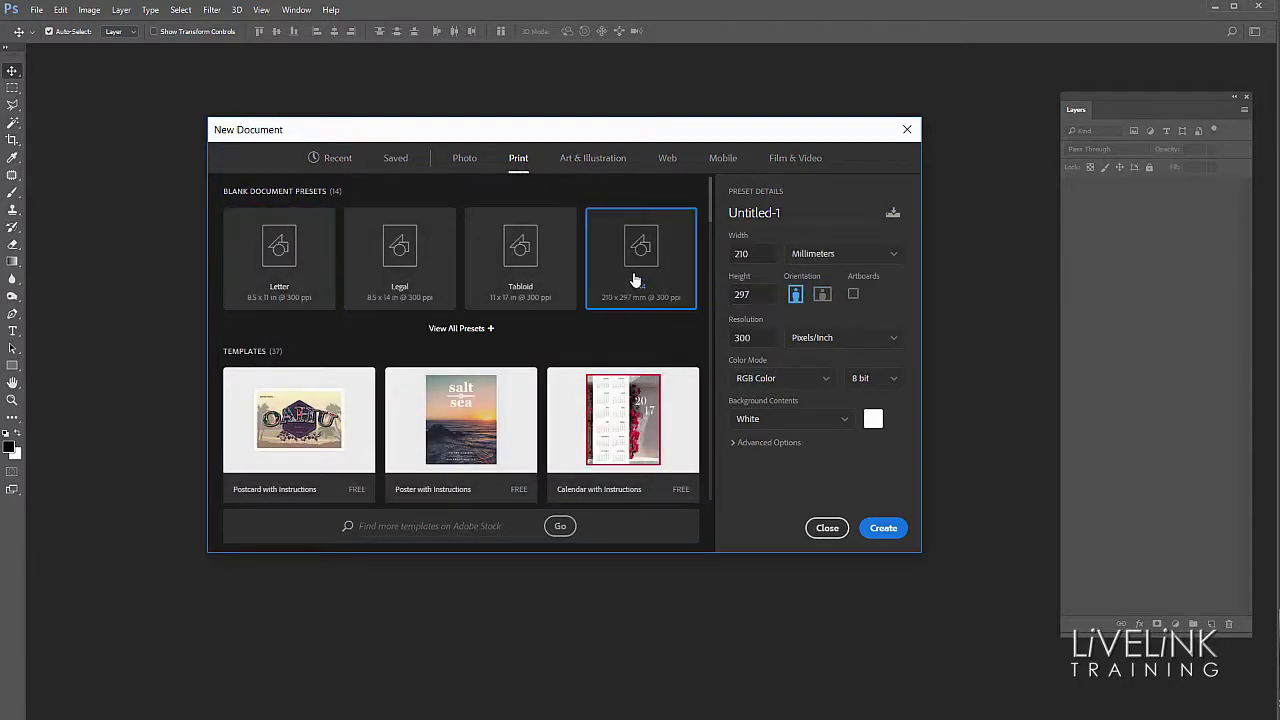
click(822, 296)
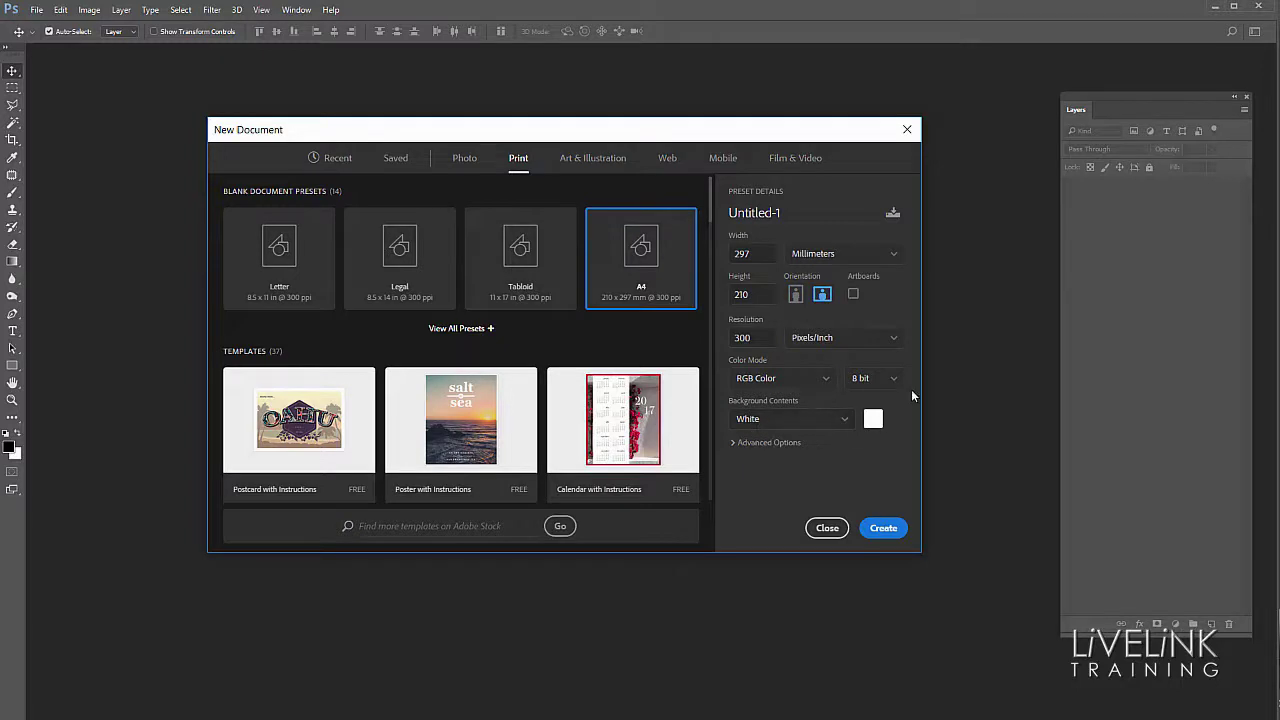
click(883, 528)
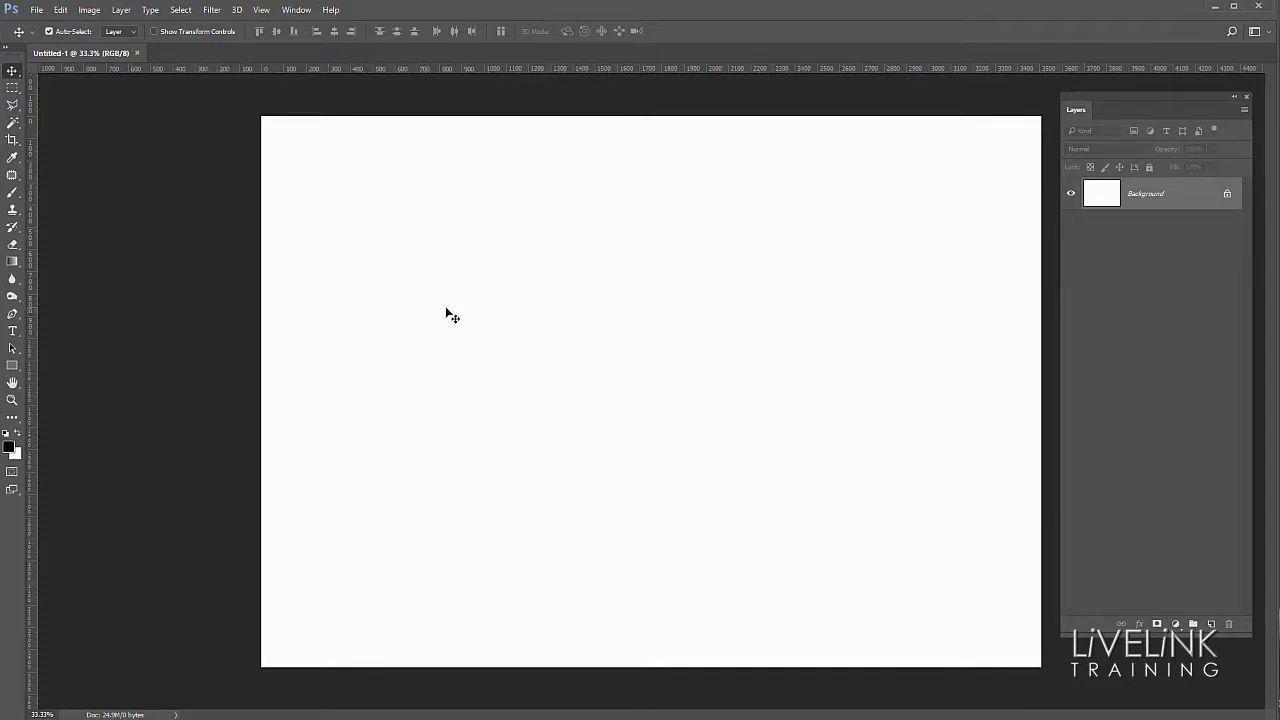
Show the grid over the blank canvas.
click(261, 10)
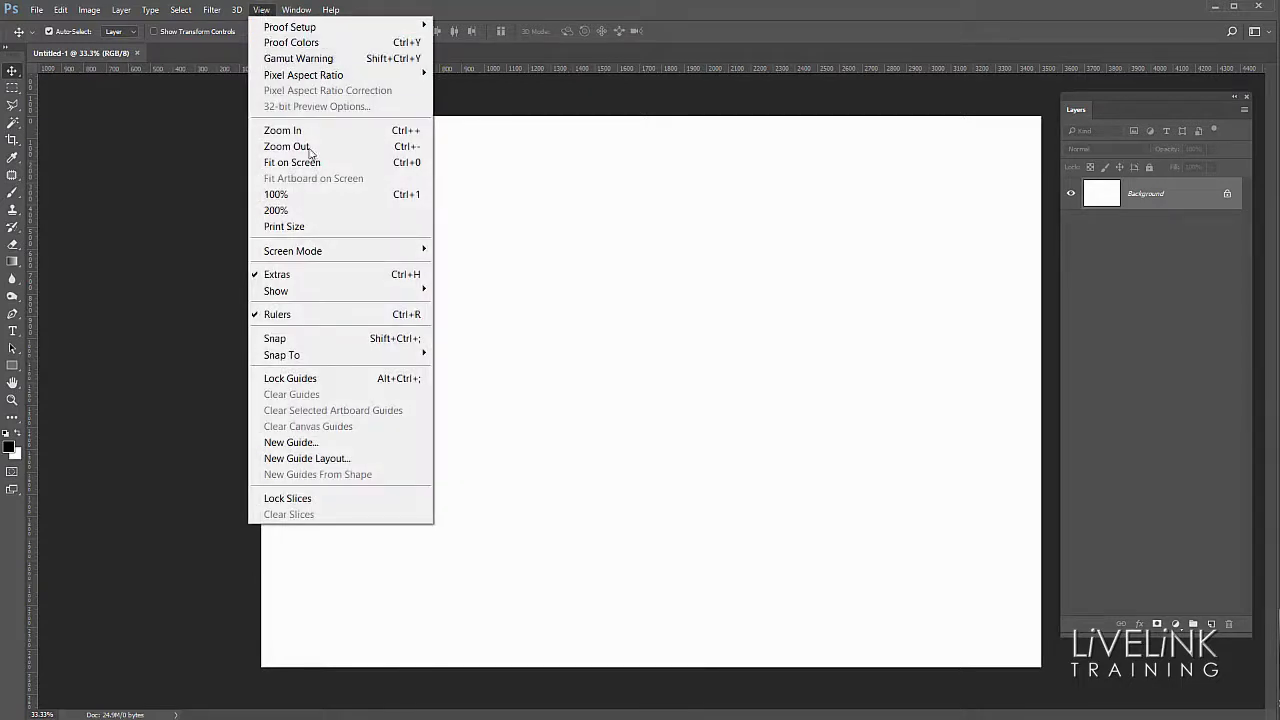
mouse_move(325, 298)
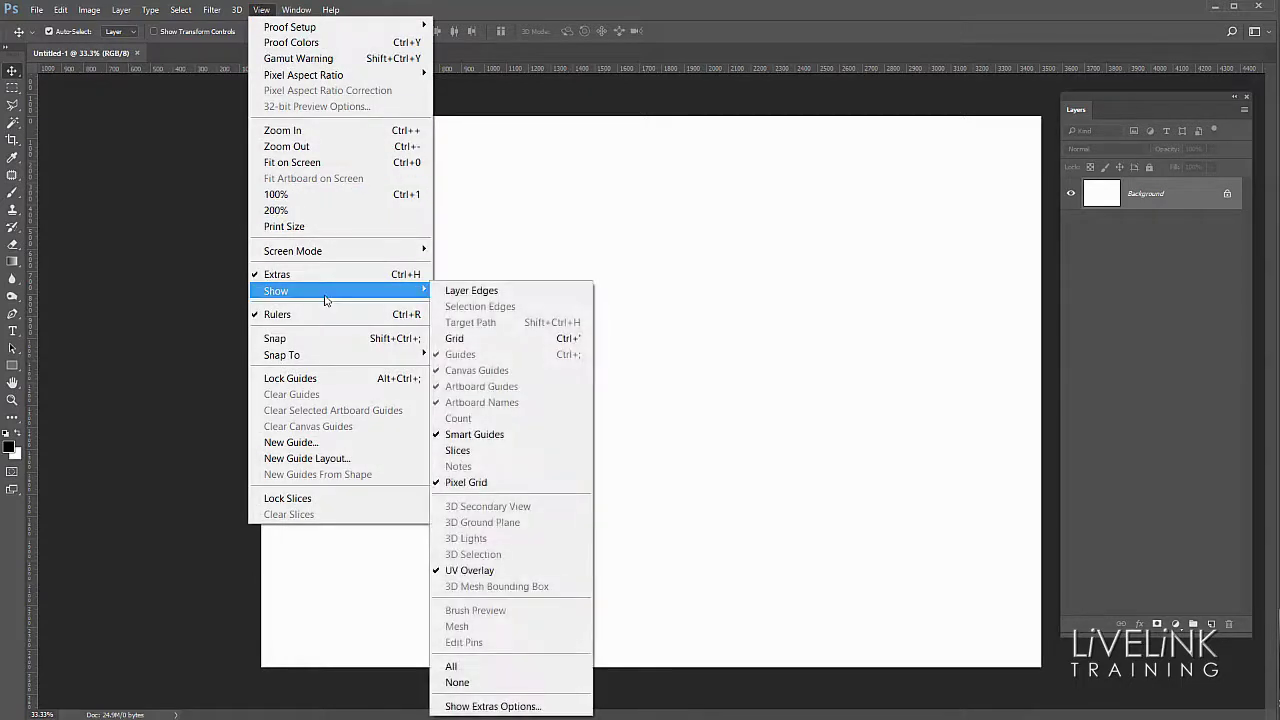
click(487, 345)
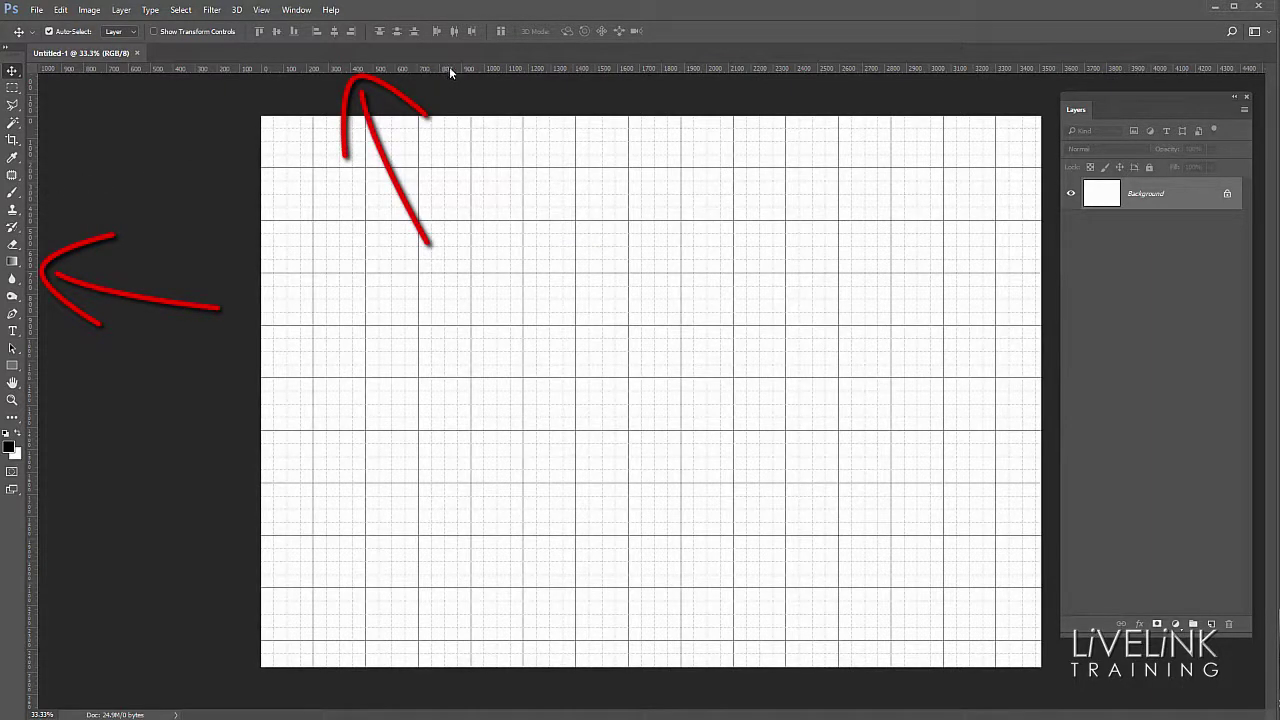
Hide the rulers around the canvas and show them again.
click(262, 10)
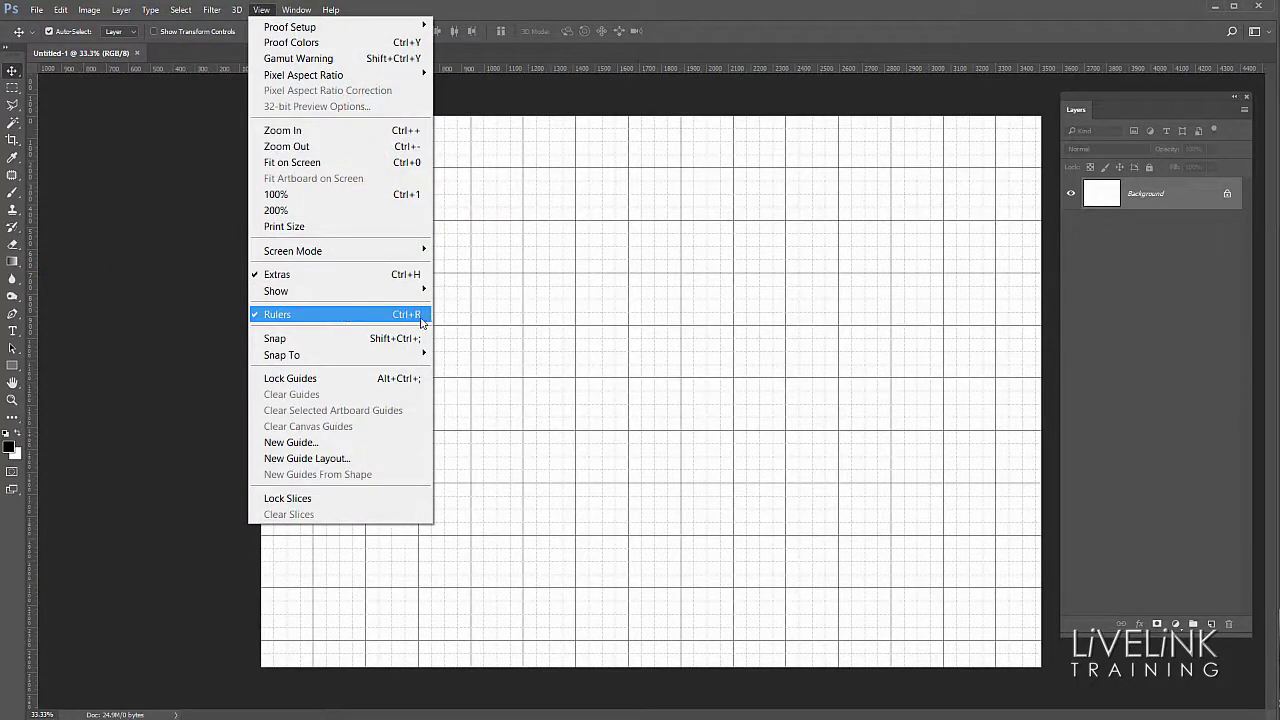
click(366, 316)
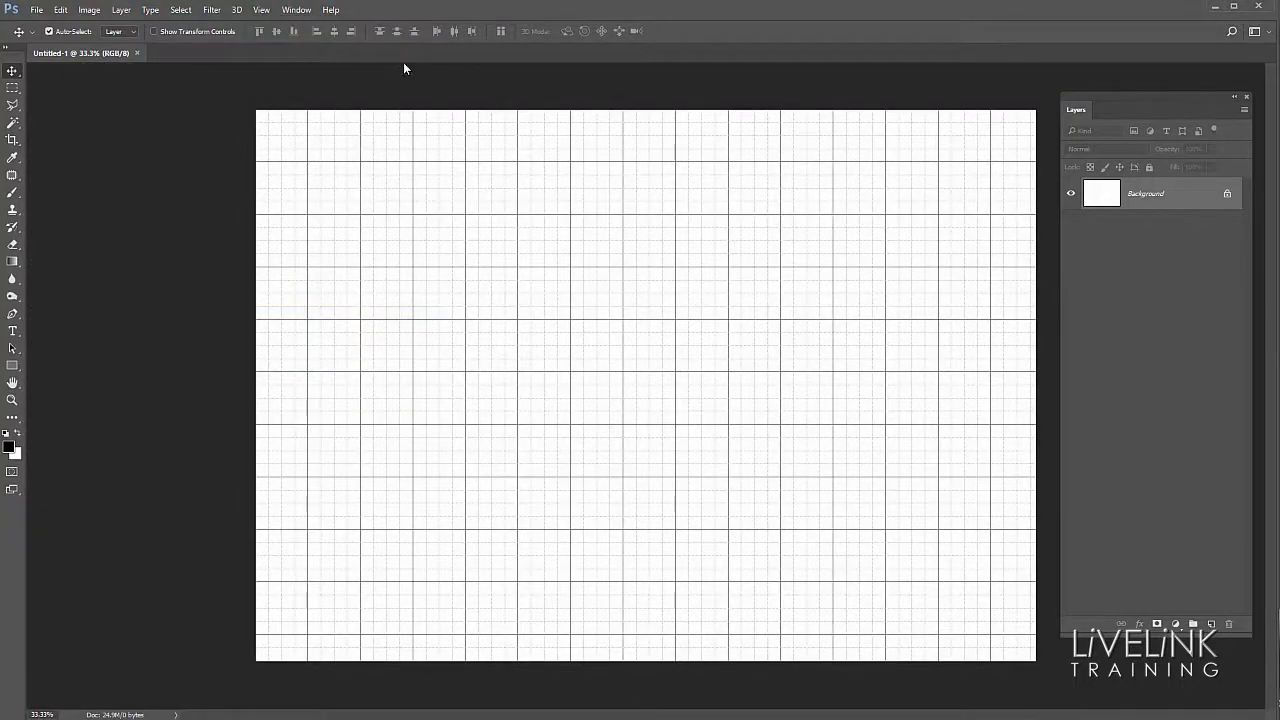
key(ctrl+r)
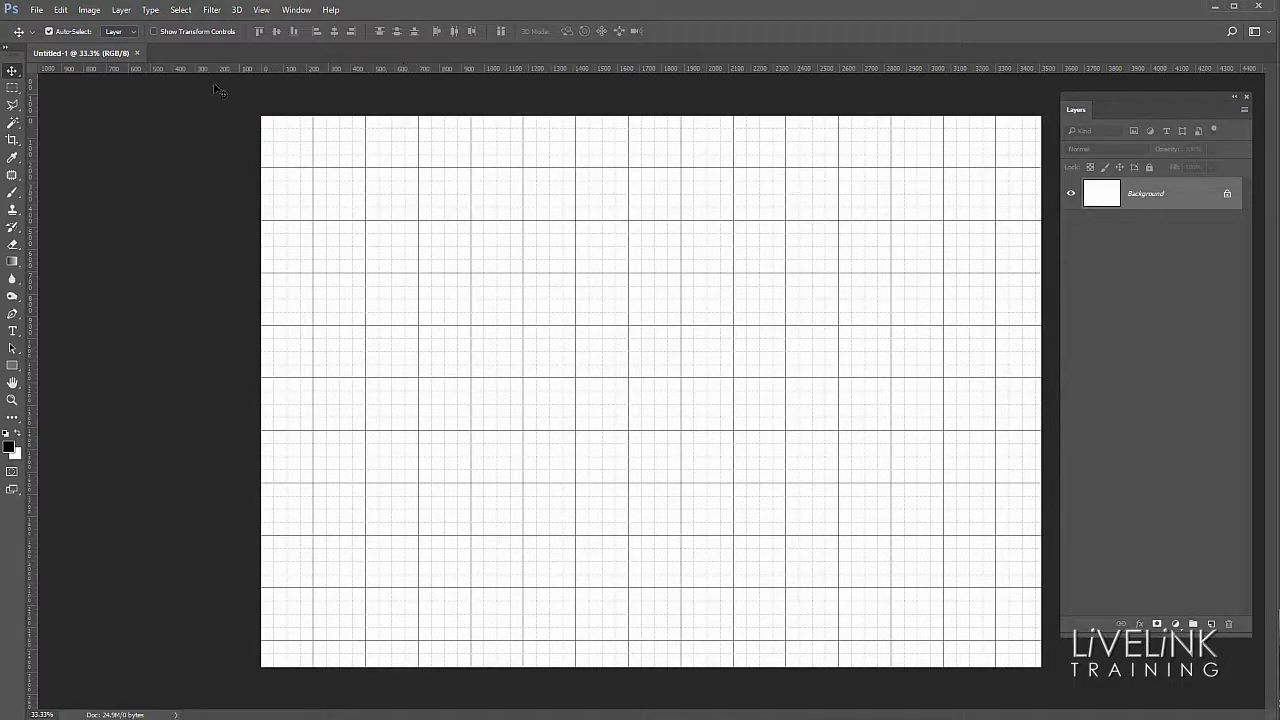
Change the ruler units to inches.
right_click(543, 68)
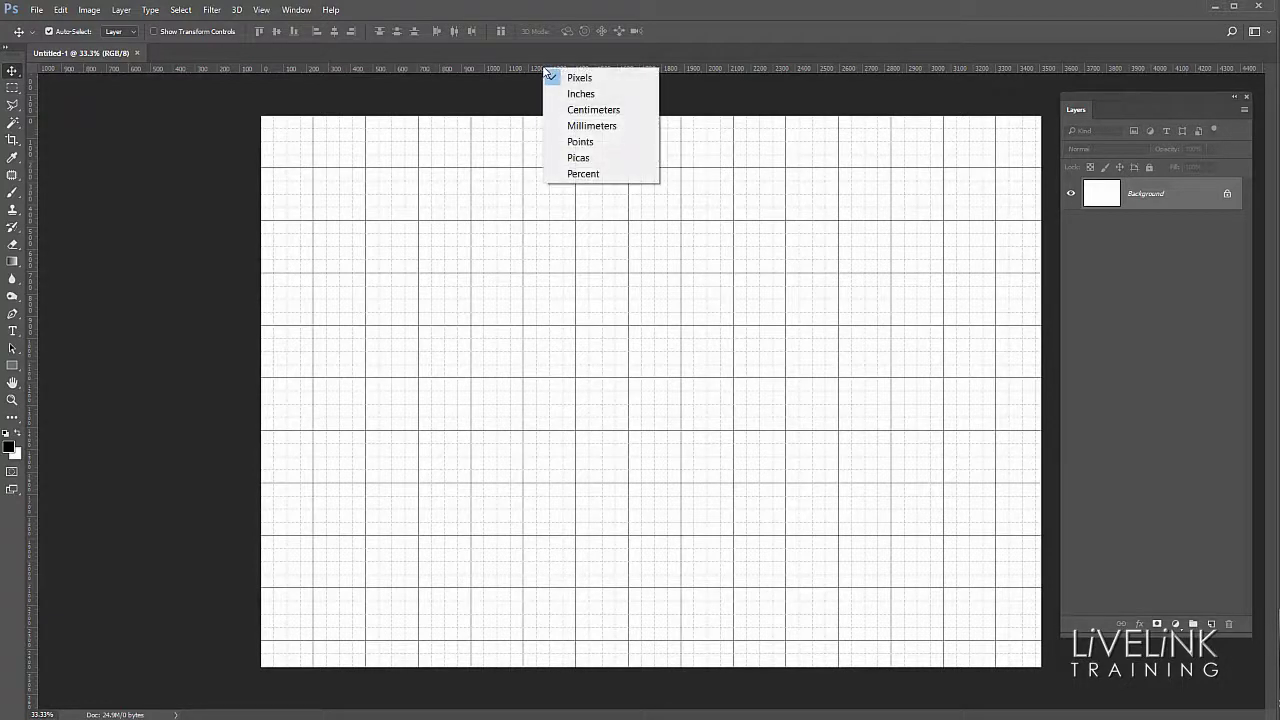
click(593, 95)
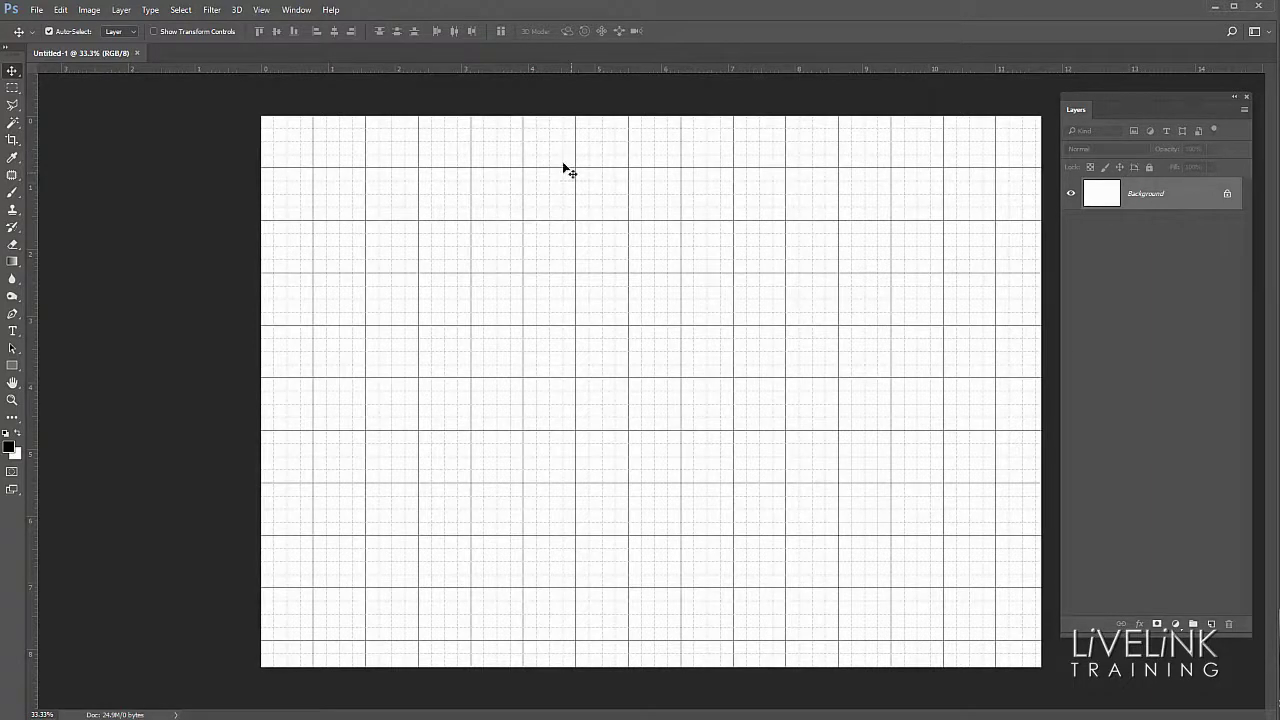
Open the Guides, Grid & Slices preferences and choose the solid line style for the grid.
double_click(496, 69)
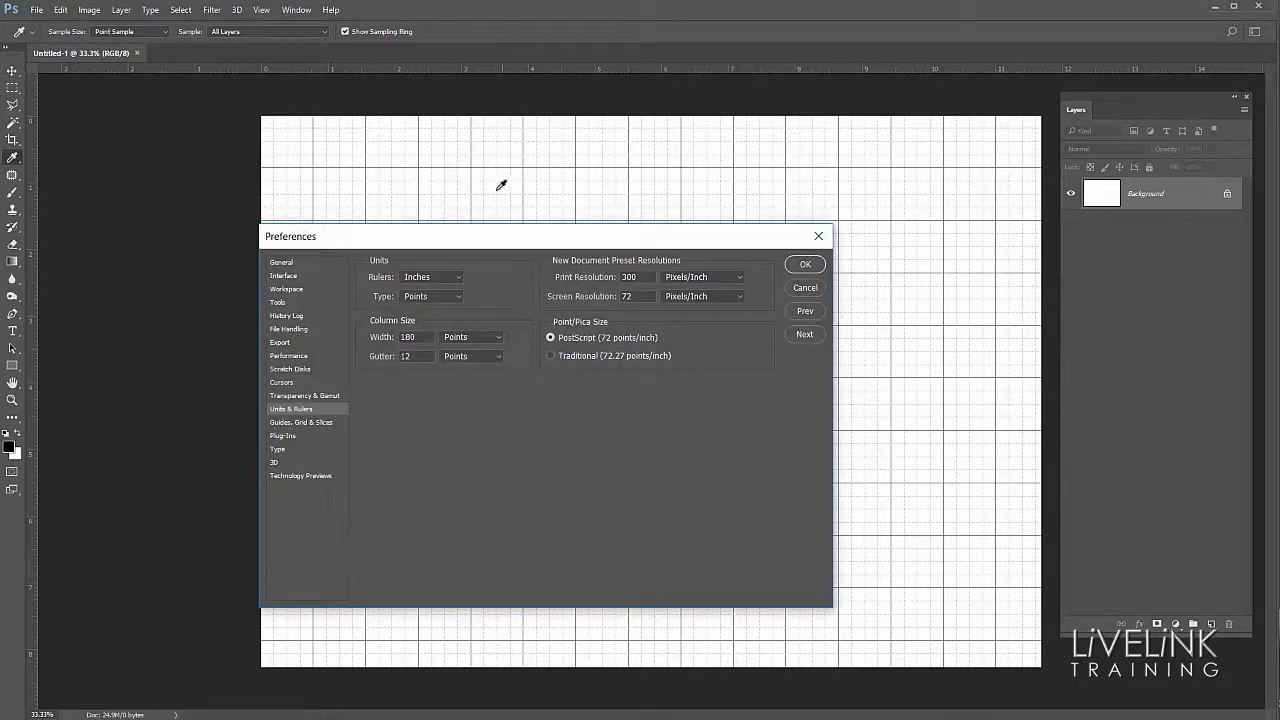
drag(508, 240, 549, 120)
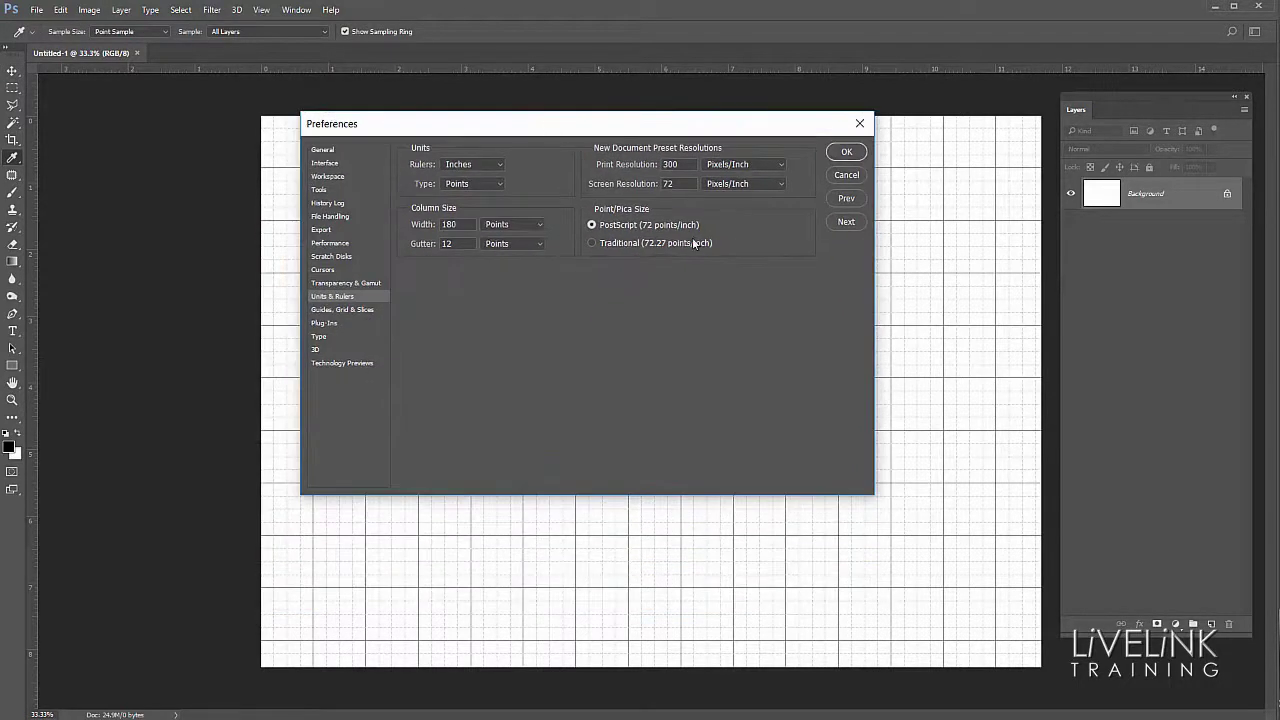
click(363, 312)
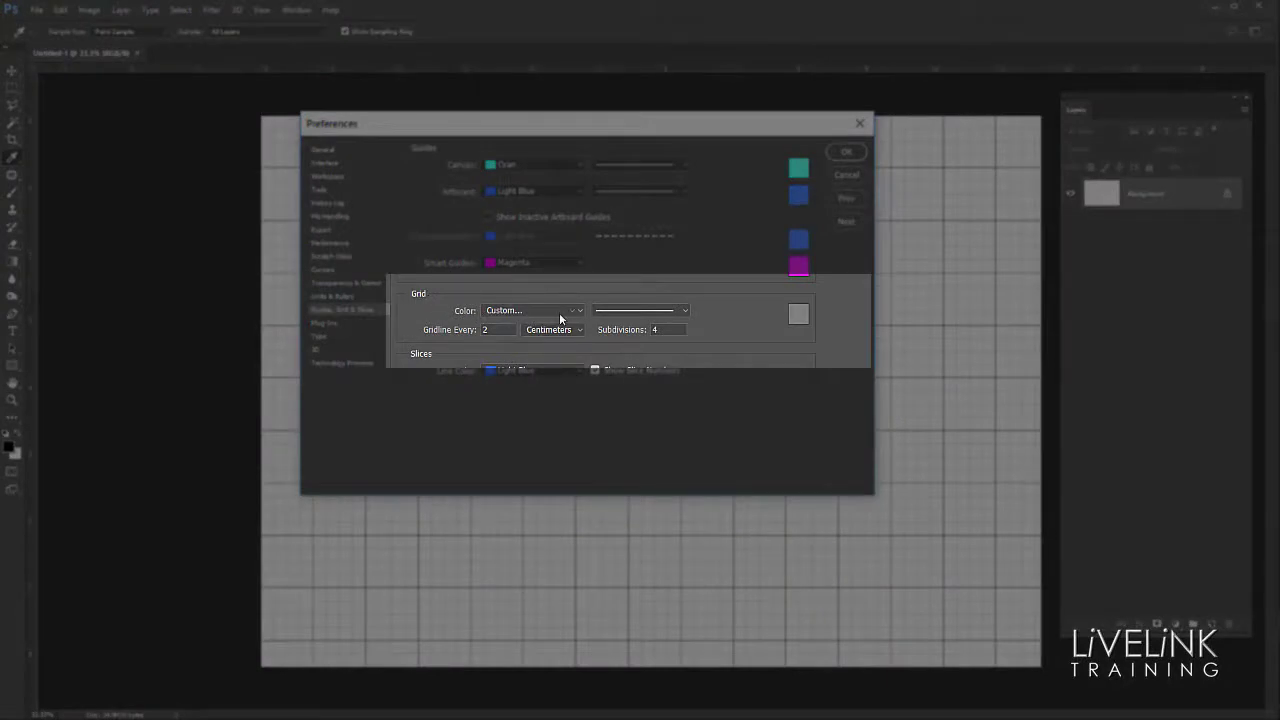
click(684, 310)
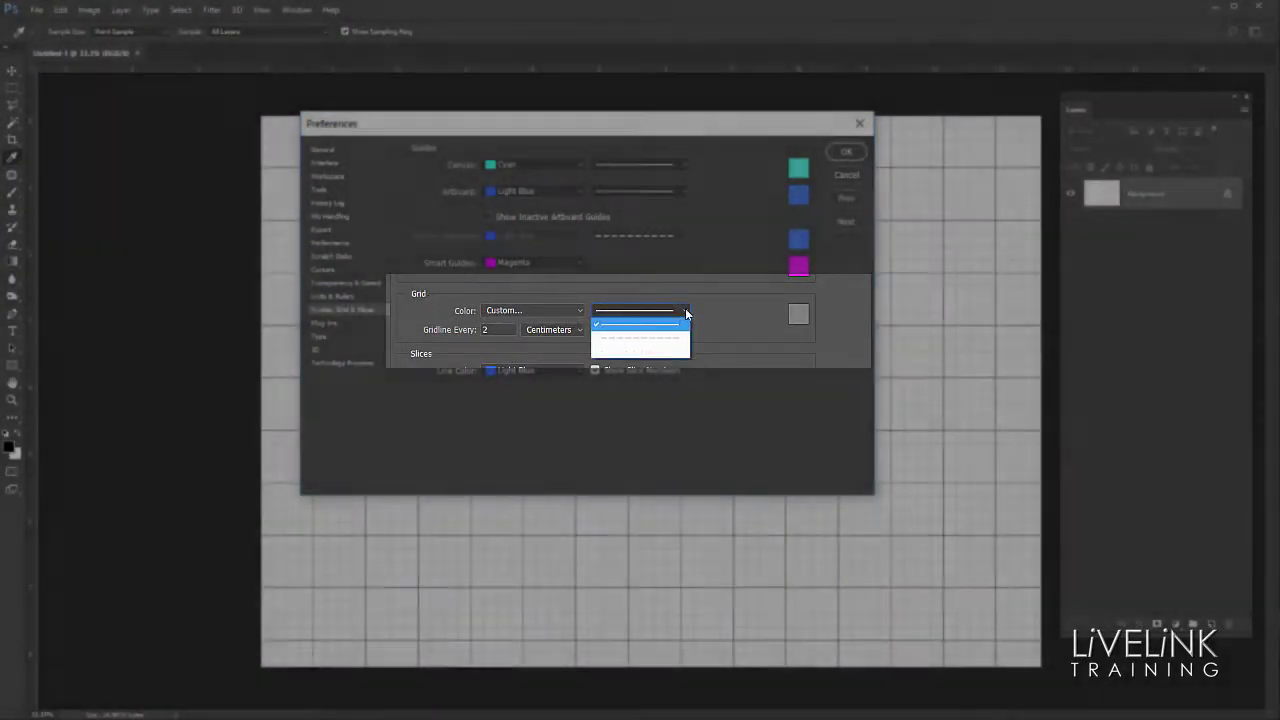
click(676, 325)
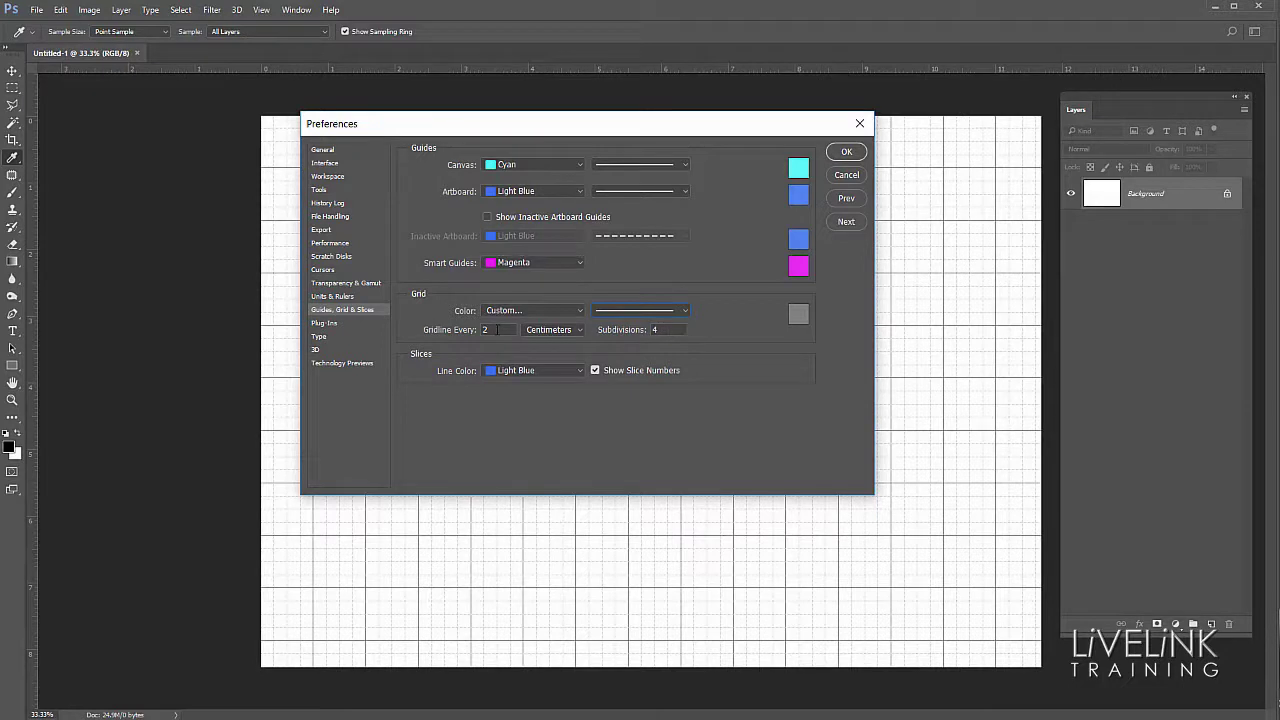
Set the grid to a gridline every 1 inch, apply the preferences and return to the Move tool.
click(463, 331)
text(1)
click(573, 335)
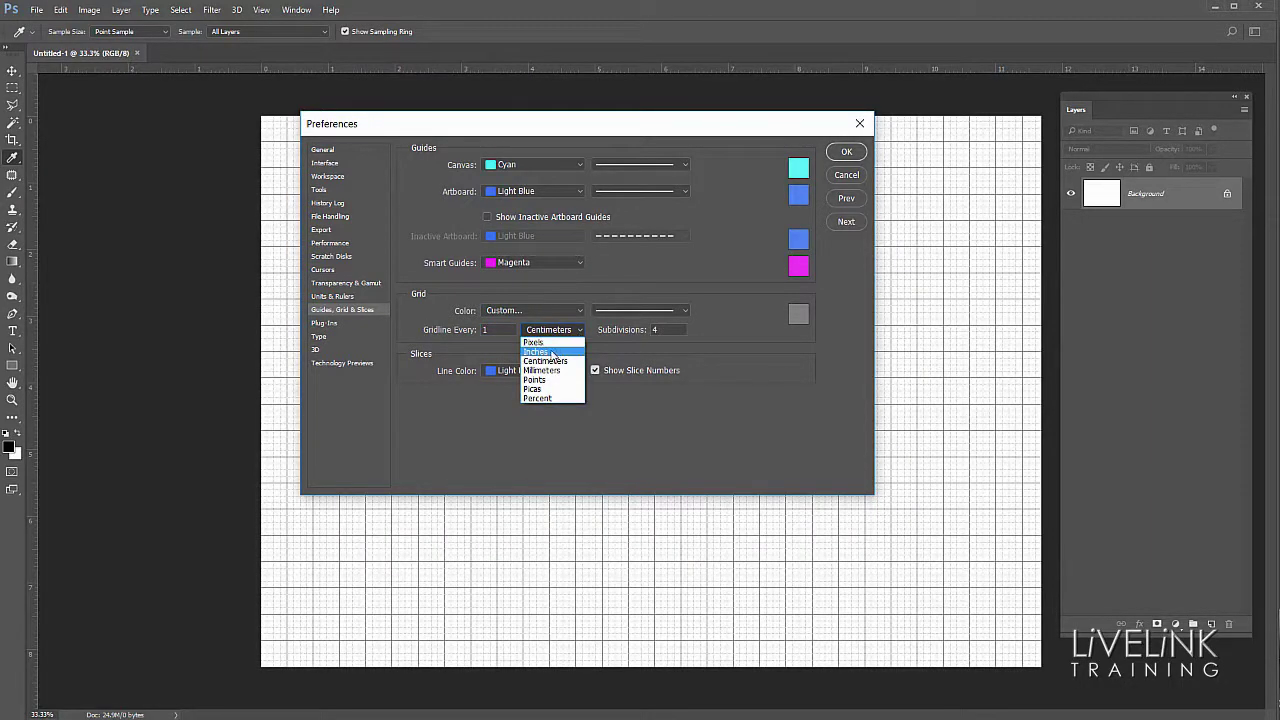
click(550, 350)
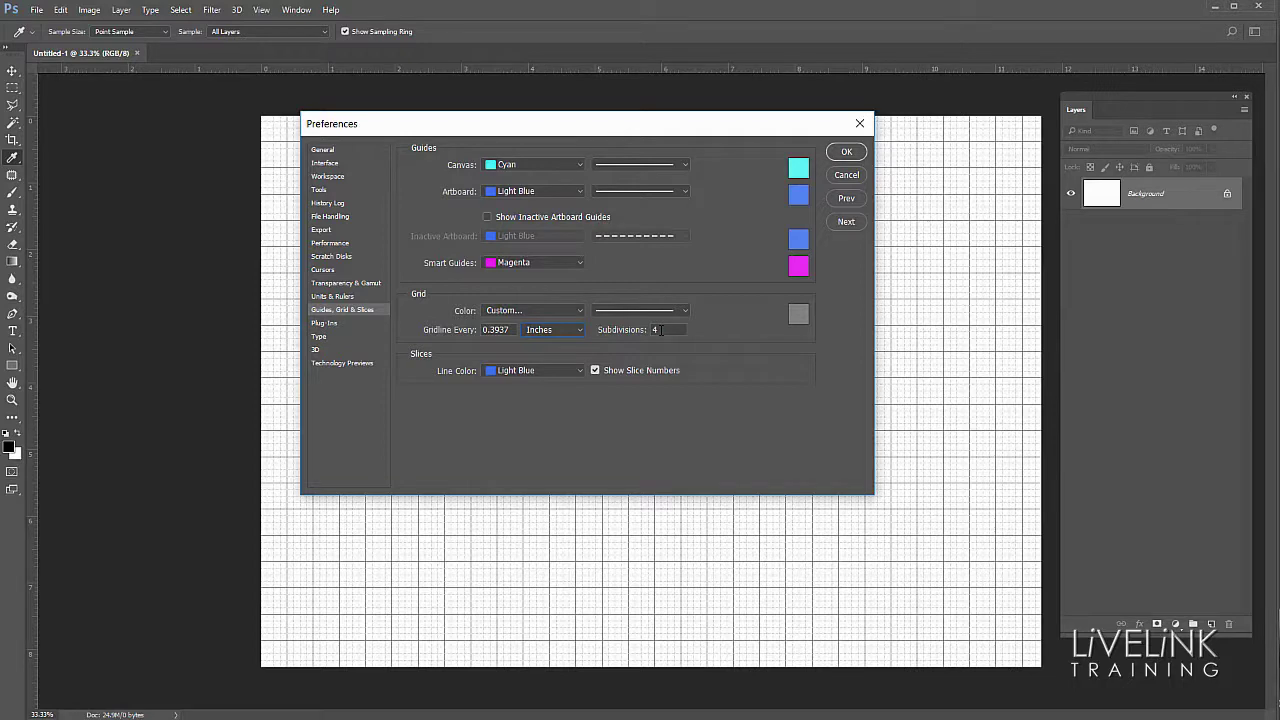
drag(514, 330, 456, 330)
text(1)
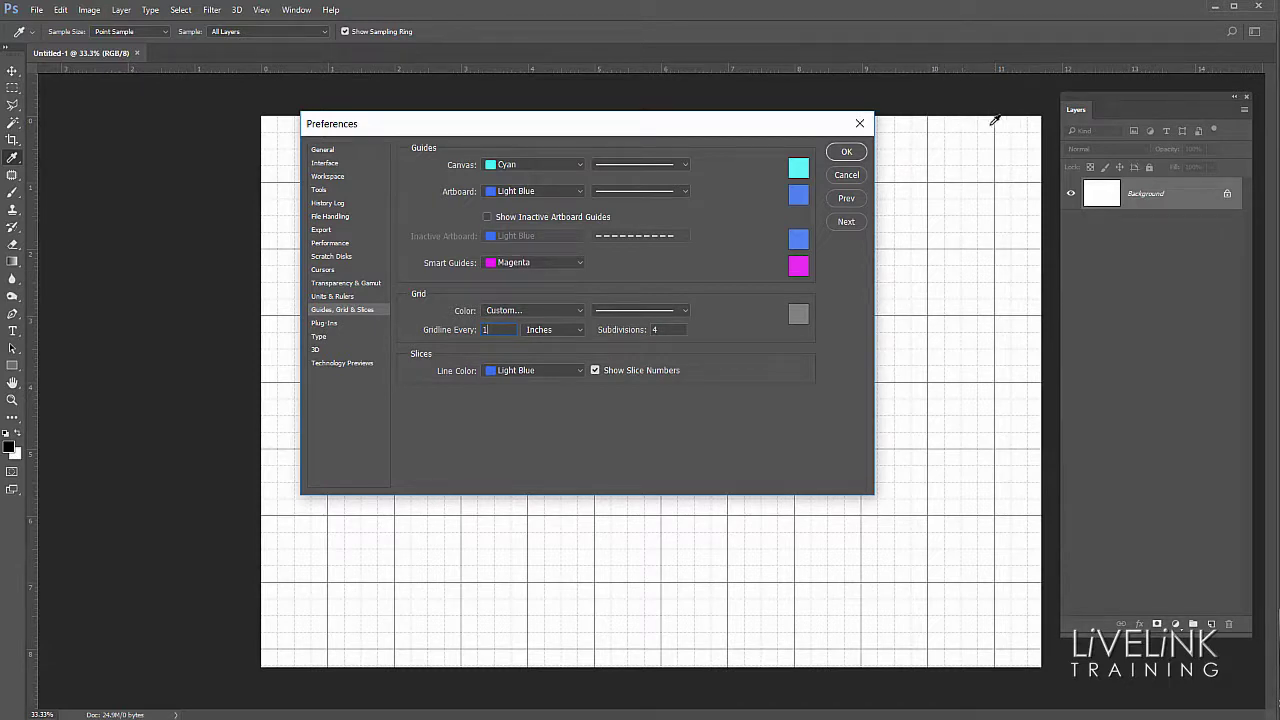
click(846, 152)
key(v)
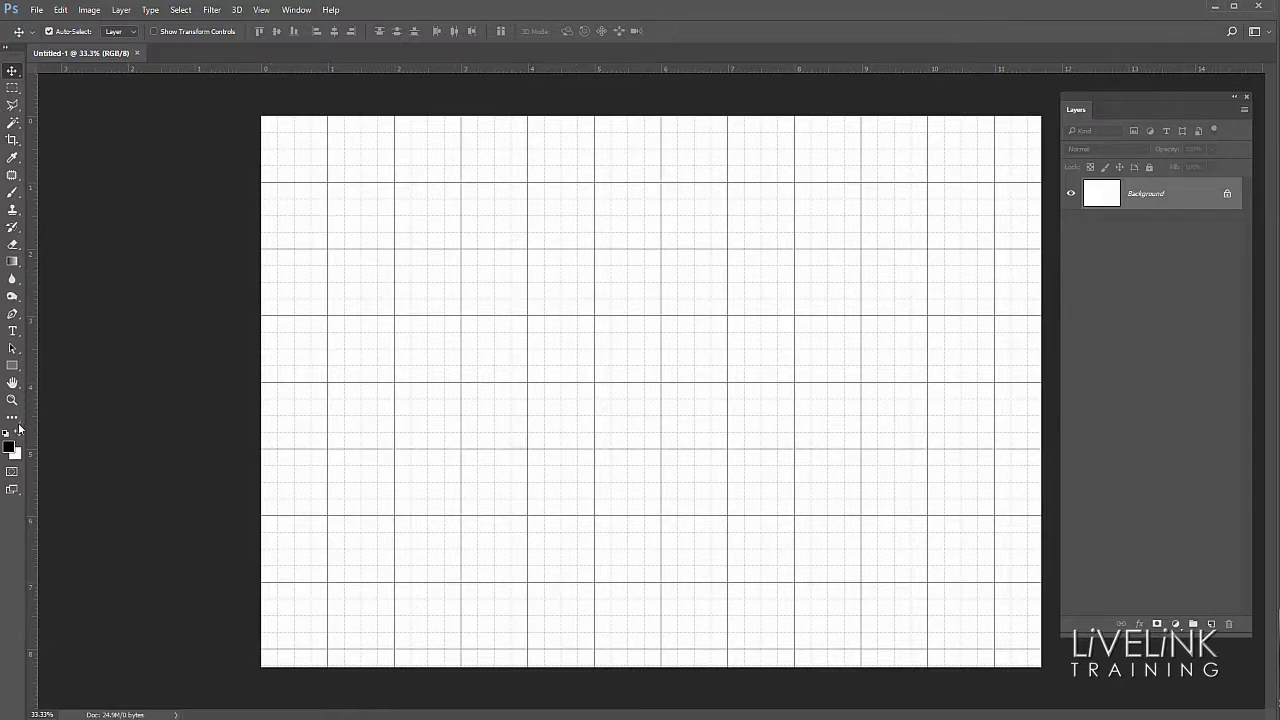
Draw a black rectangle of about 448 x 364 px above the canvas centre and test moving it freely.
click(13, 366)
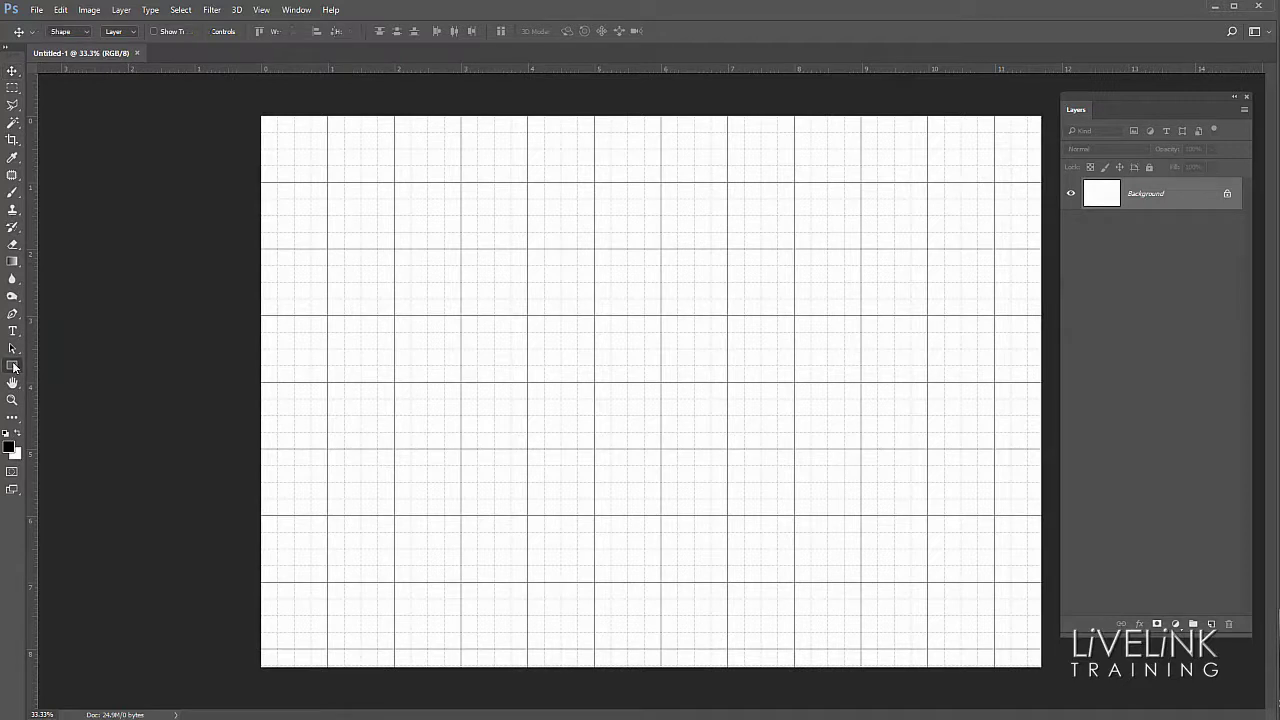
drag(13, 366, 77, 368)
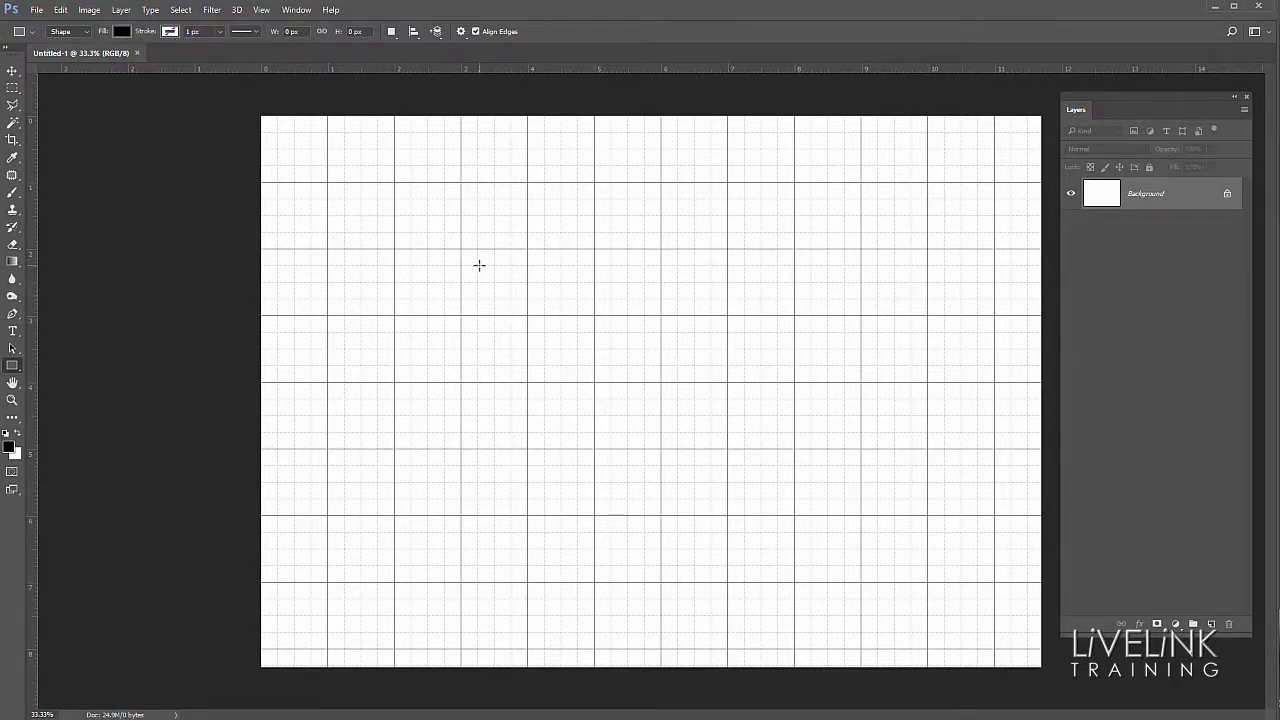
drag(479, 266, 579, 348)
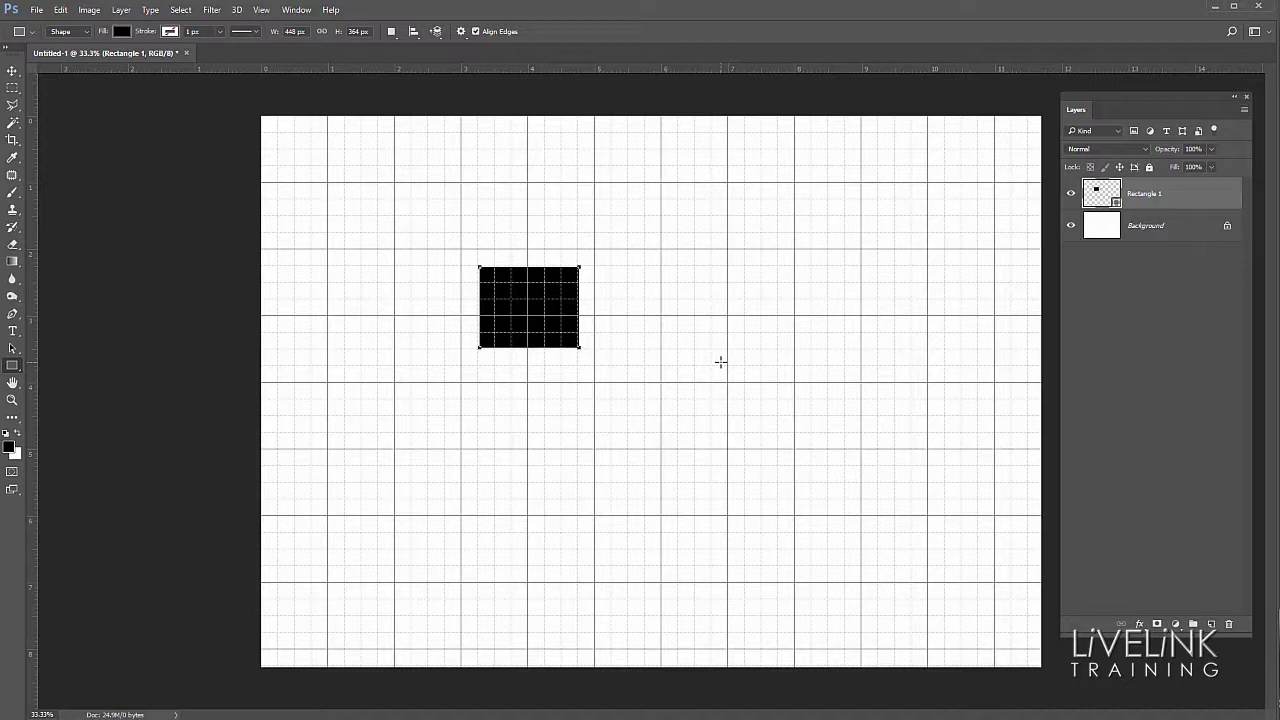
key(v)
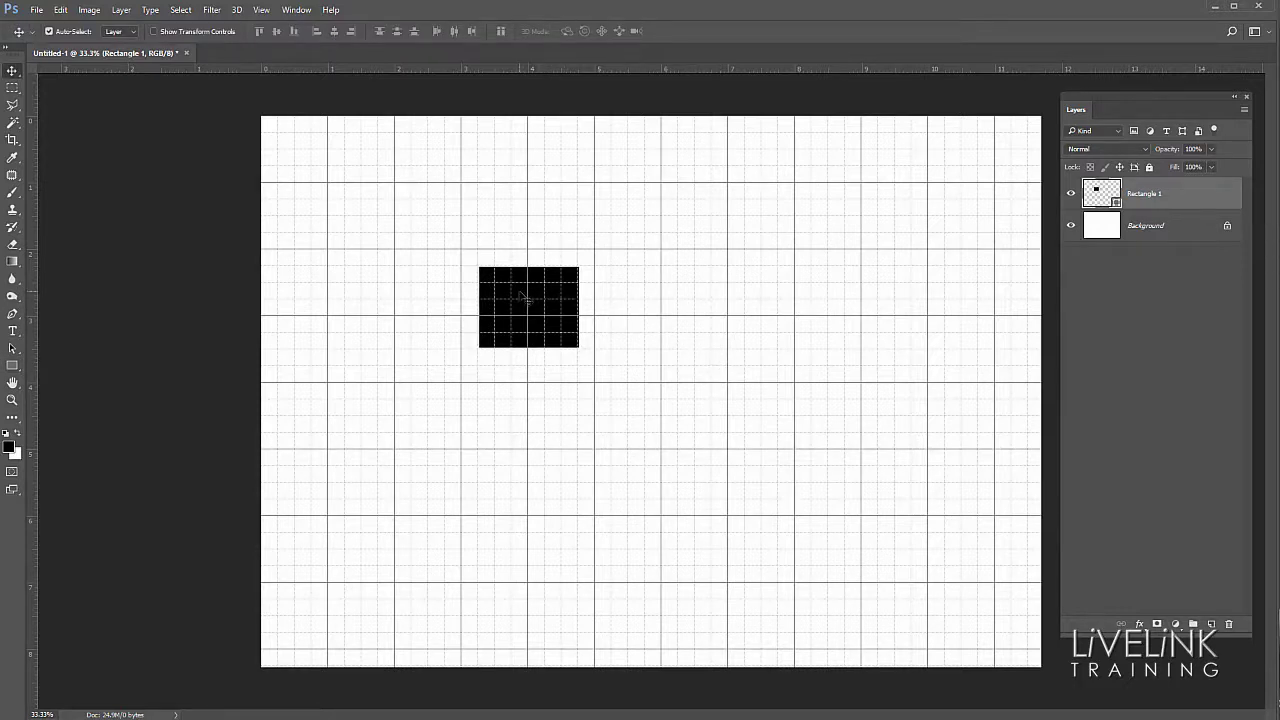
mouse_move(520, 294)
mouse_down()
mouse_move(561, 307)
mouse_move(521, 274)
mouse_move(487, 275)
mouse_move(492, 302)
mouse_move(475, 237)
mouse_move(472, 288)
mouse_move(526, 291)
mouse_move(511, 277)
mouse_move(499, 285)
mouse_move(520, 294)
mouse_up()
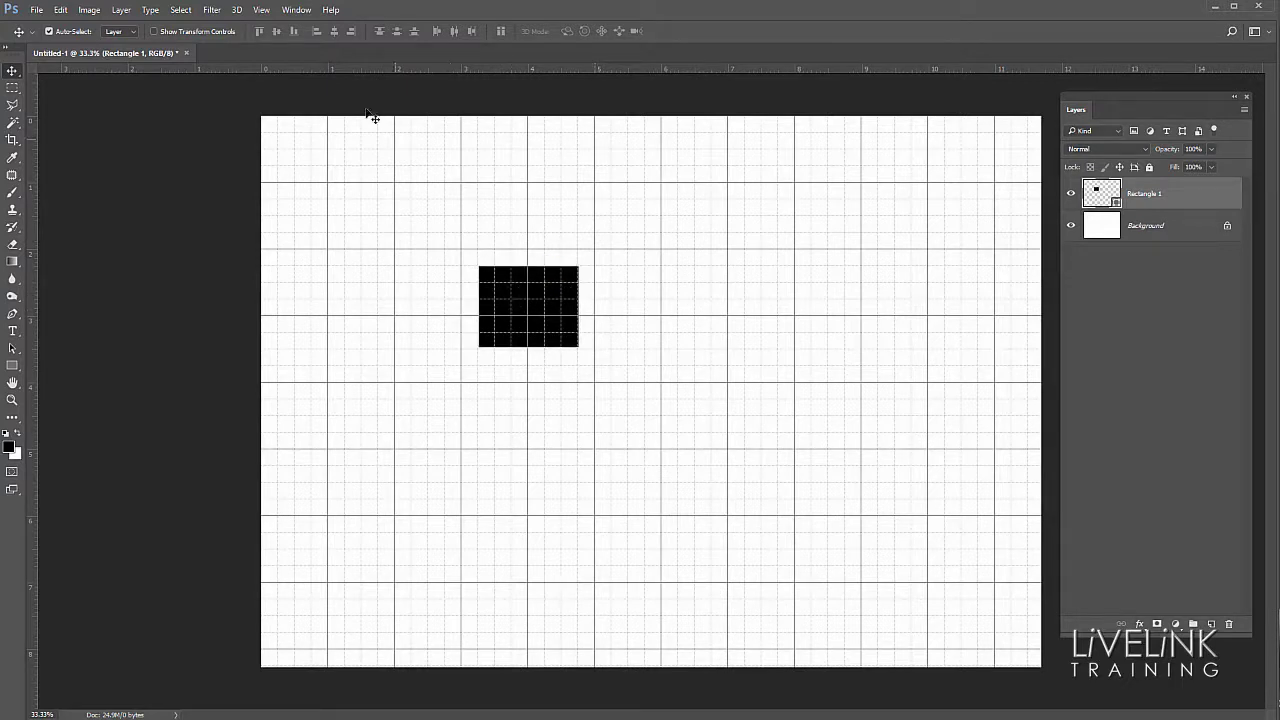
Turn on snapping to the grid and move the rectangle's upper-left corner to about 2.25 inches across and 1.25 inches down.
click(262, 10)
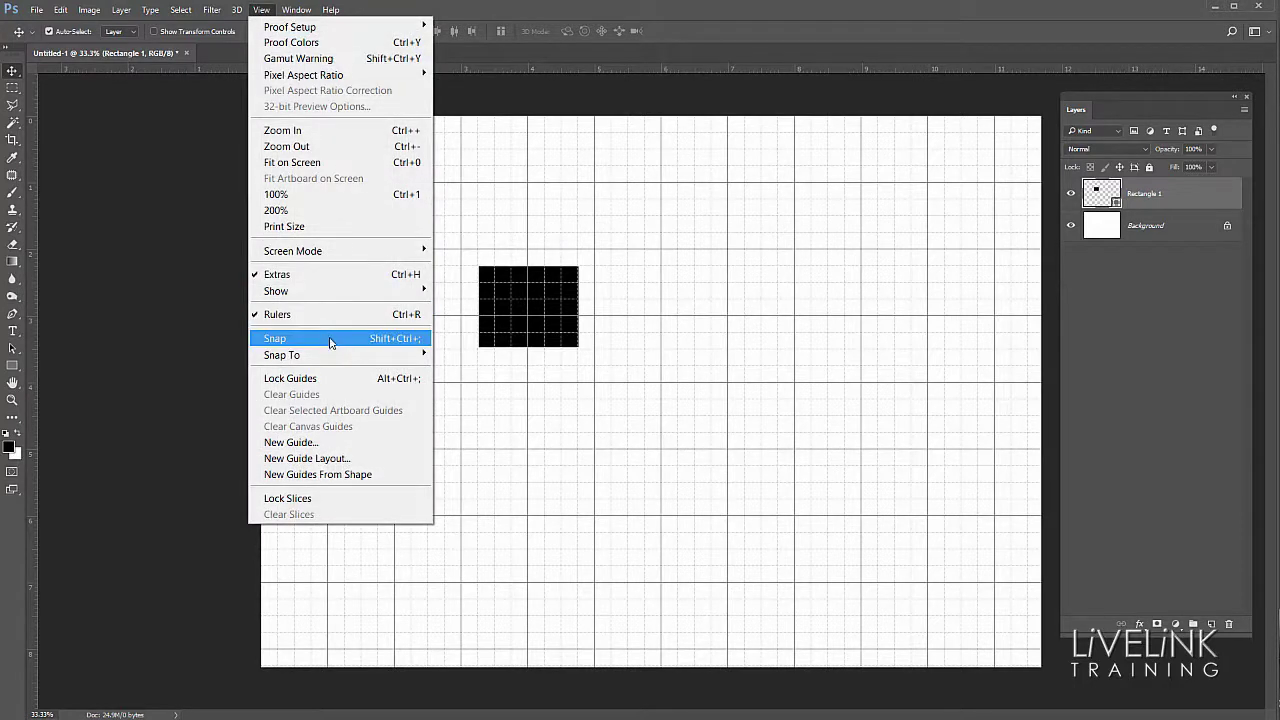
mouse_move(329, 357)
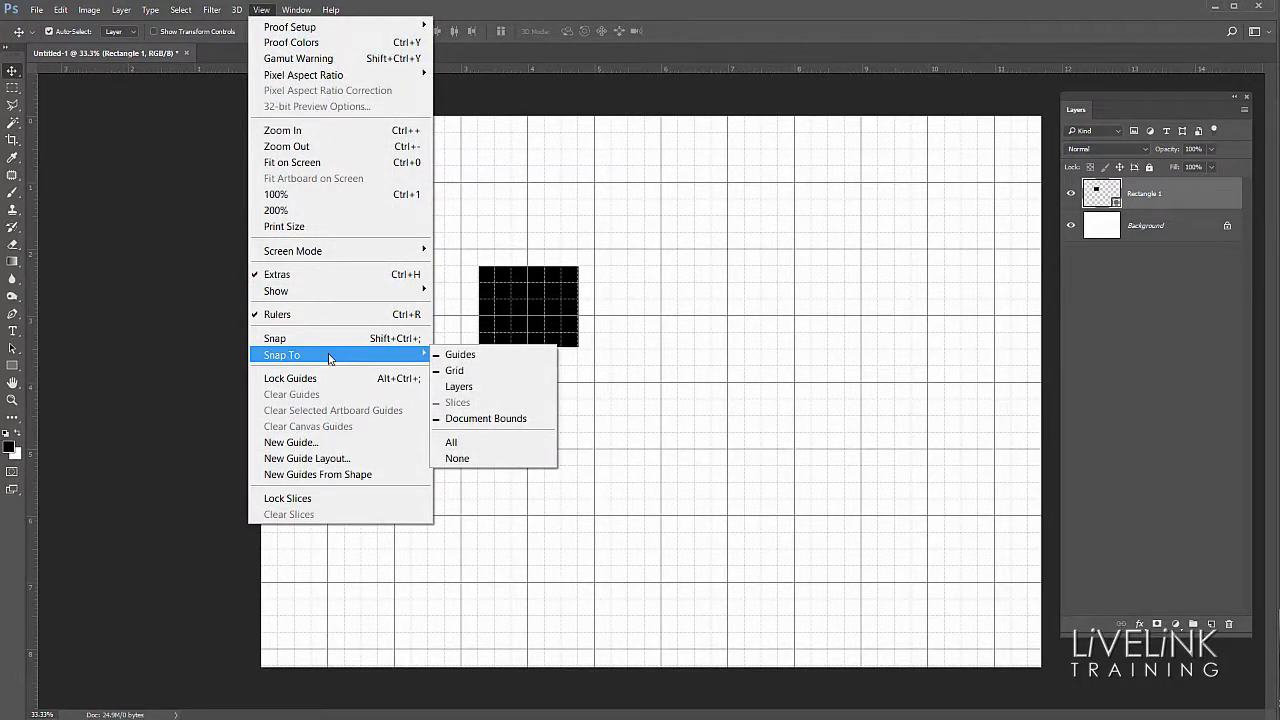
click(477, 372)
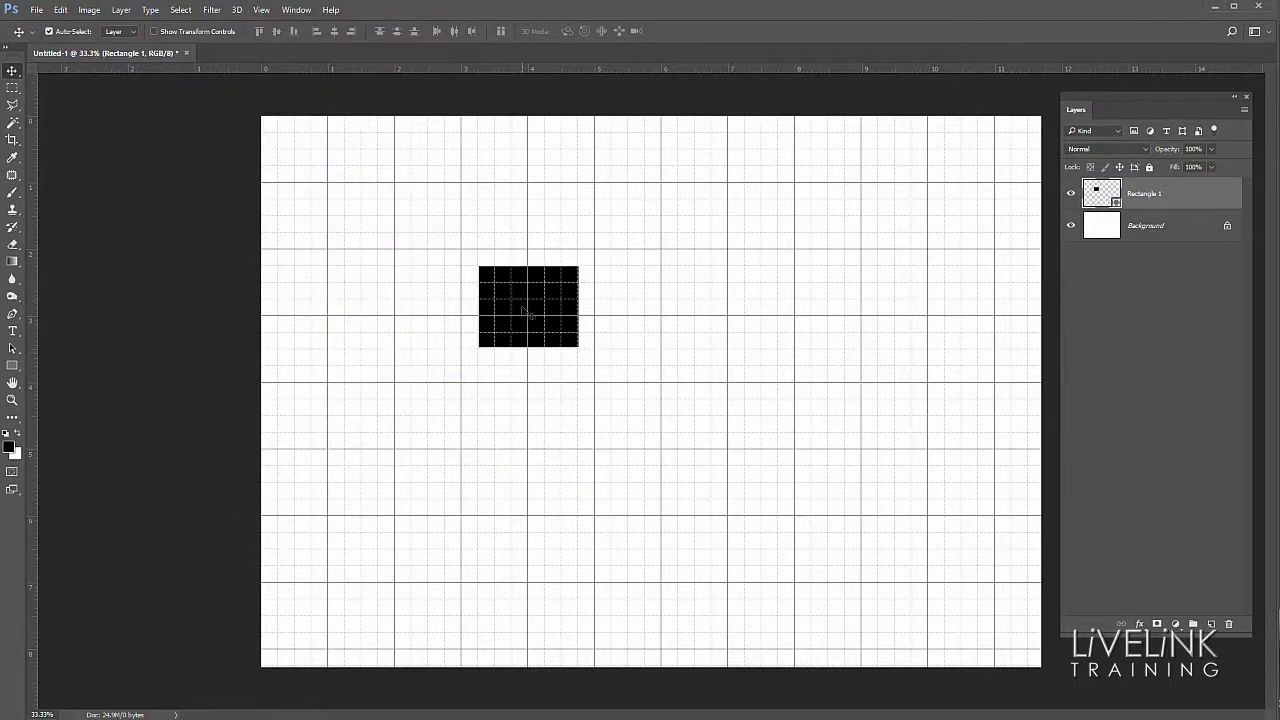
drag(523, 309, 470, 250)
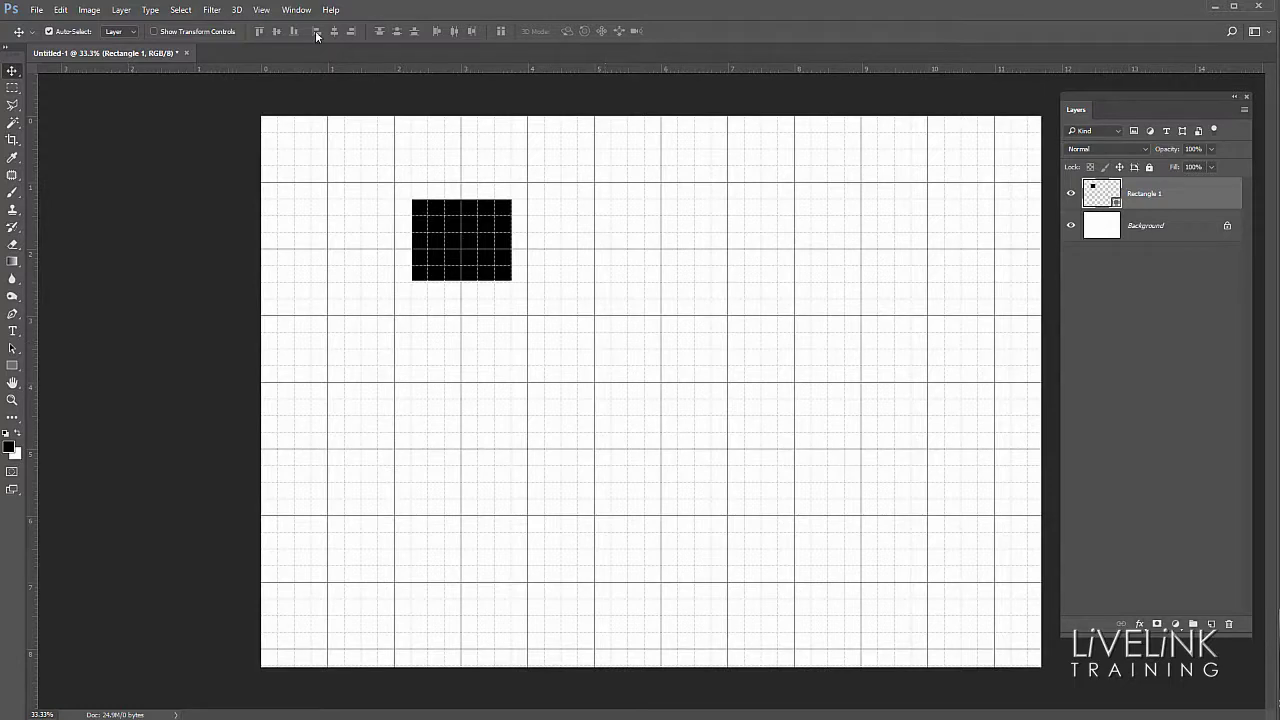
Hide the grid while keeping the rulers displayed.
click(261, 10)
mouse_move(318, 291)
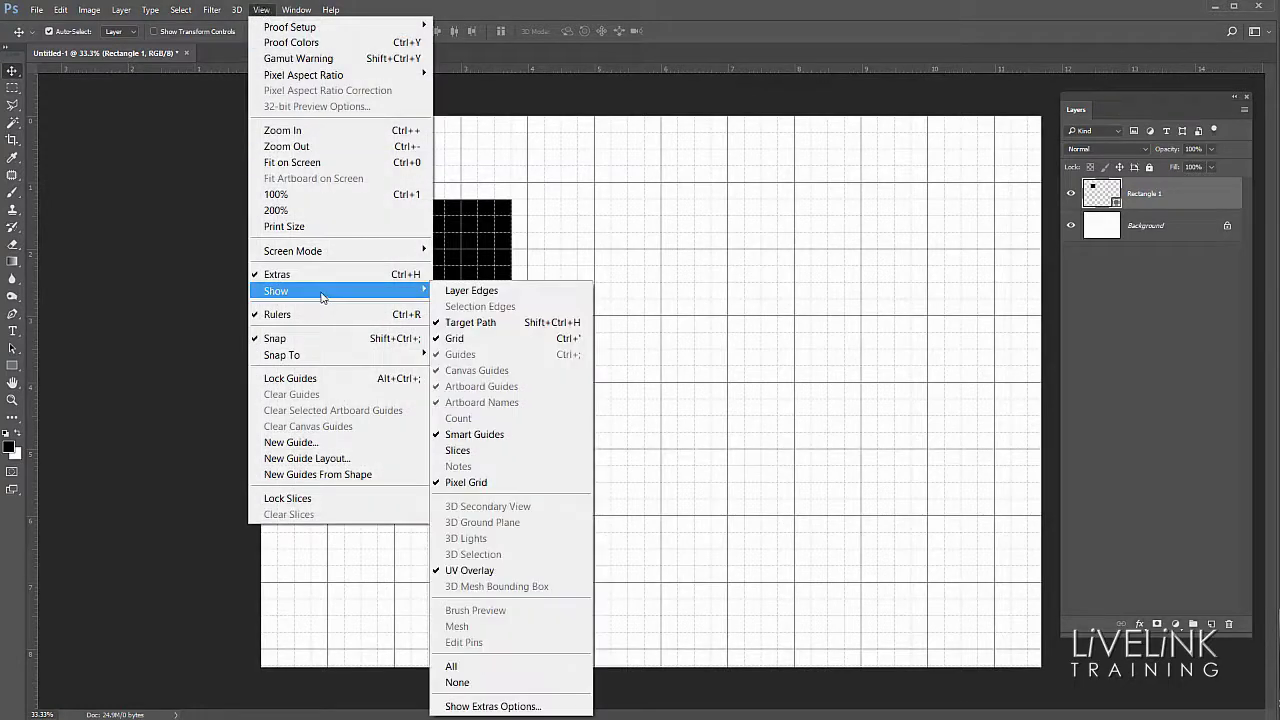
click(477, 341)
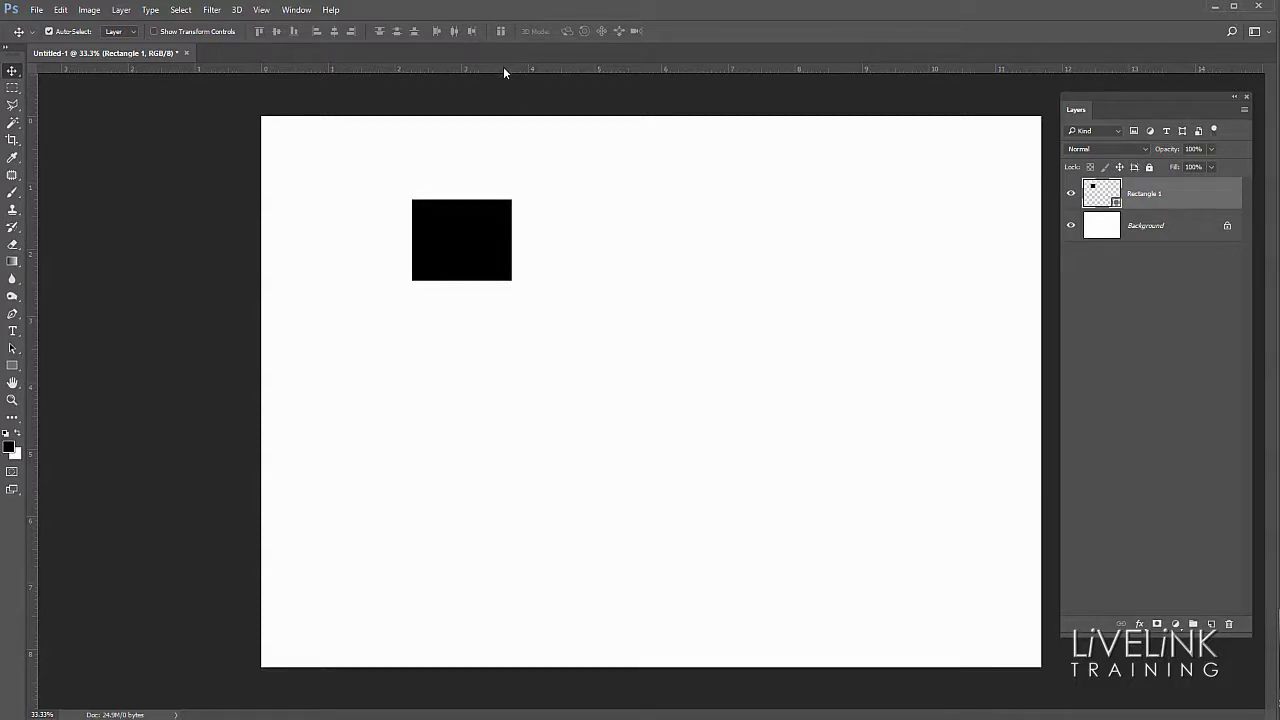
Add a horizontal guide along the rectangle's top edge and a vertical guide along its left edge.
drag(503, 72, 492, 198)
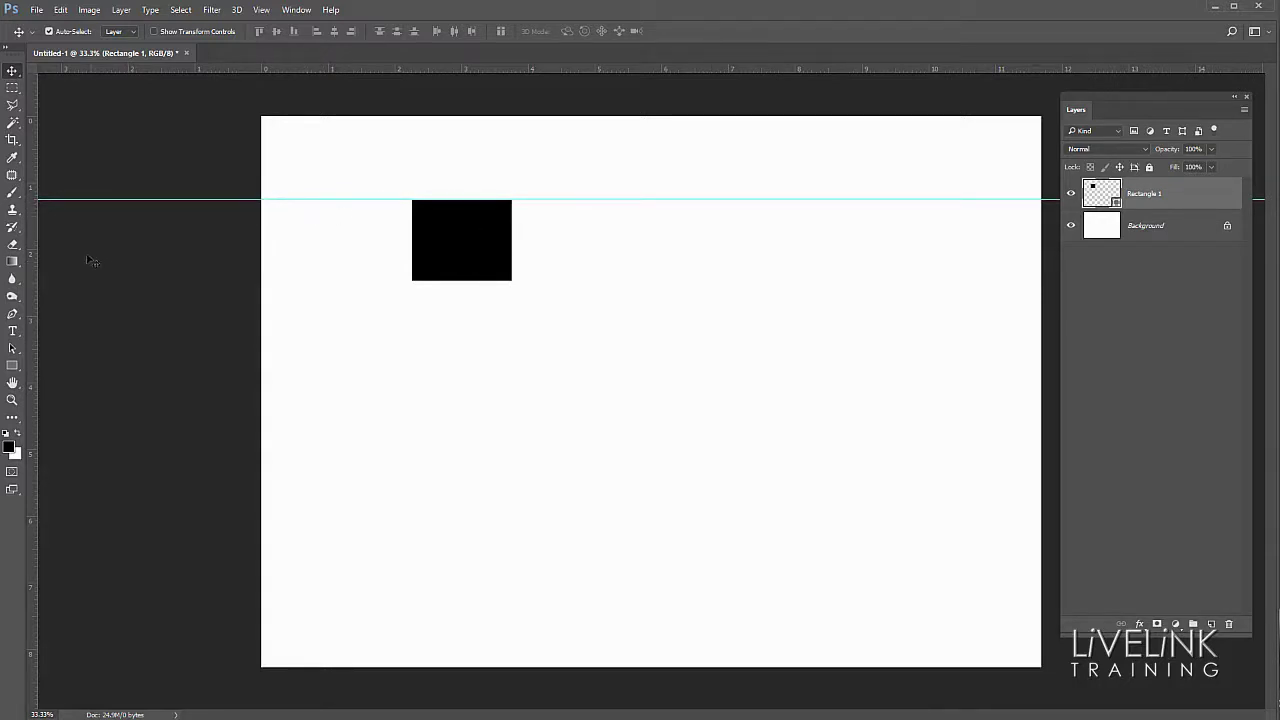
drag(30, 228, 411, 290)
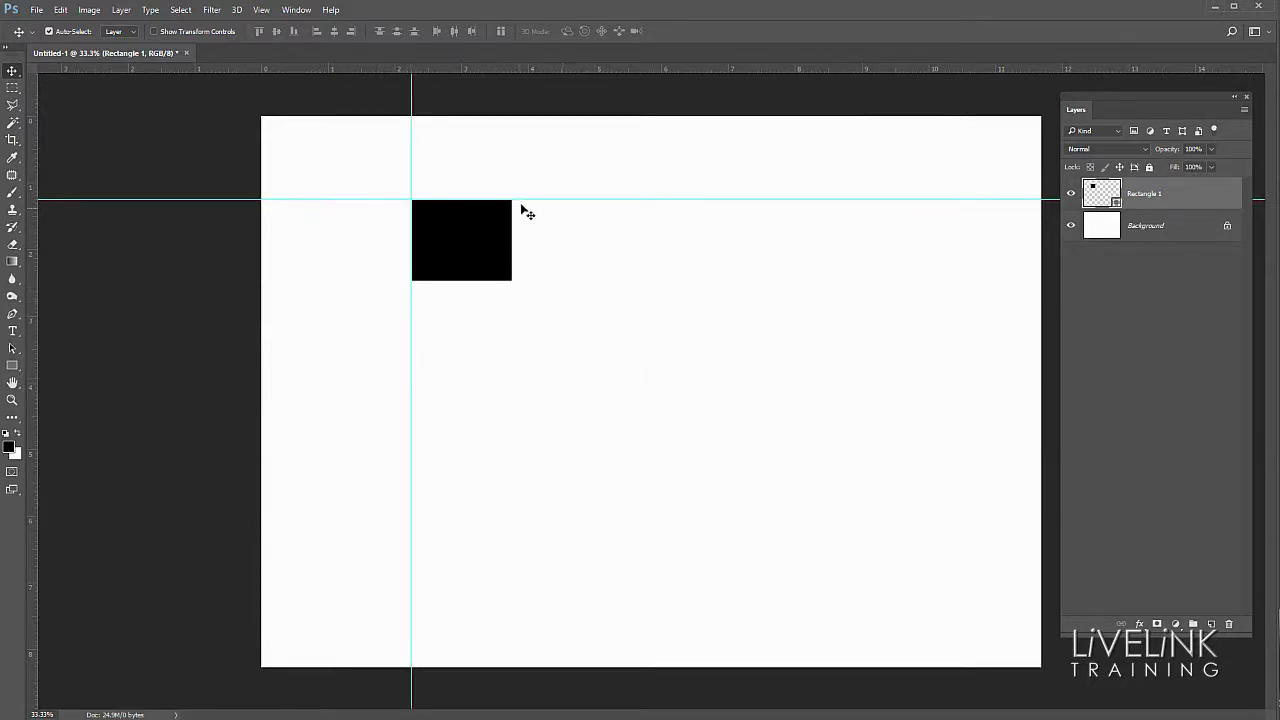
Enable snapping to guides and test the rectangle's snap against the guides on its top and left edges.
click(262, 14)
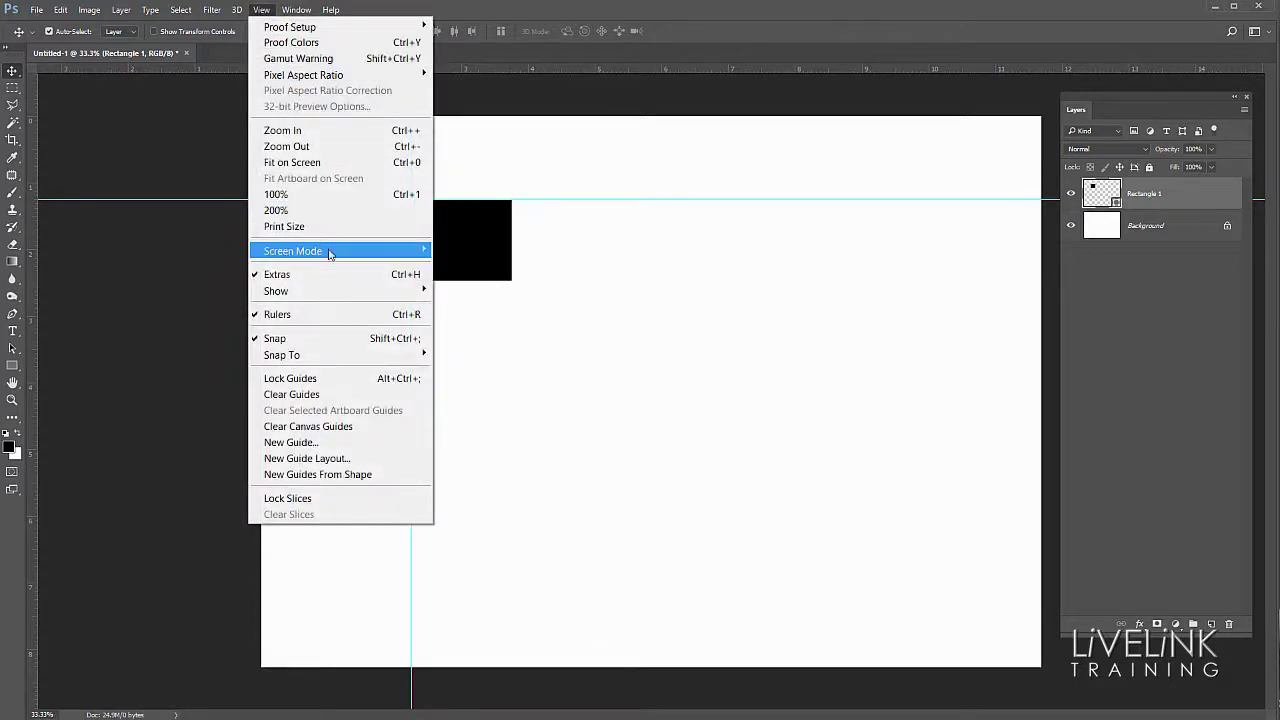
mouse_move(330, 357)
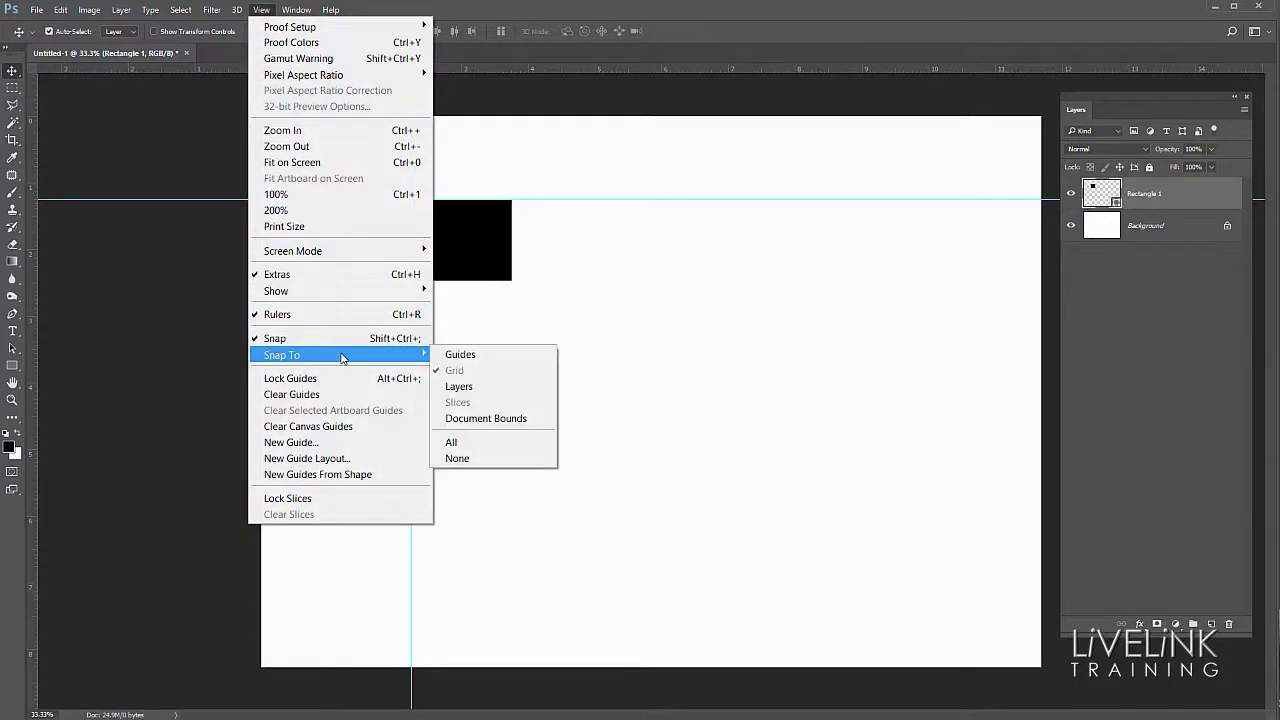
click(490, 356)
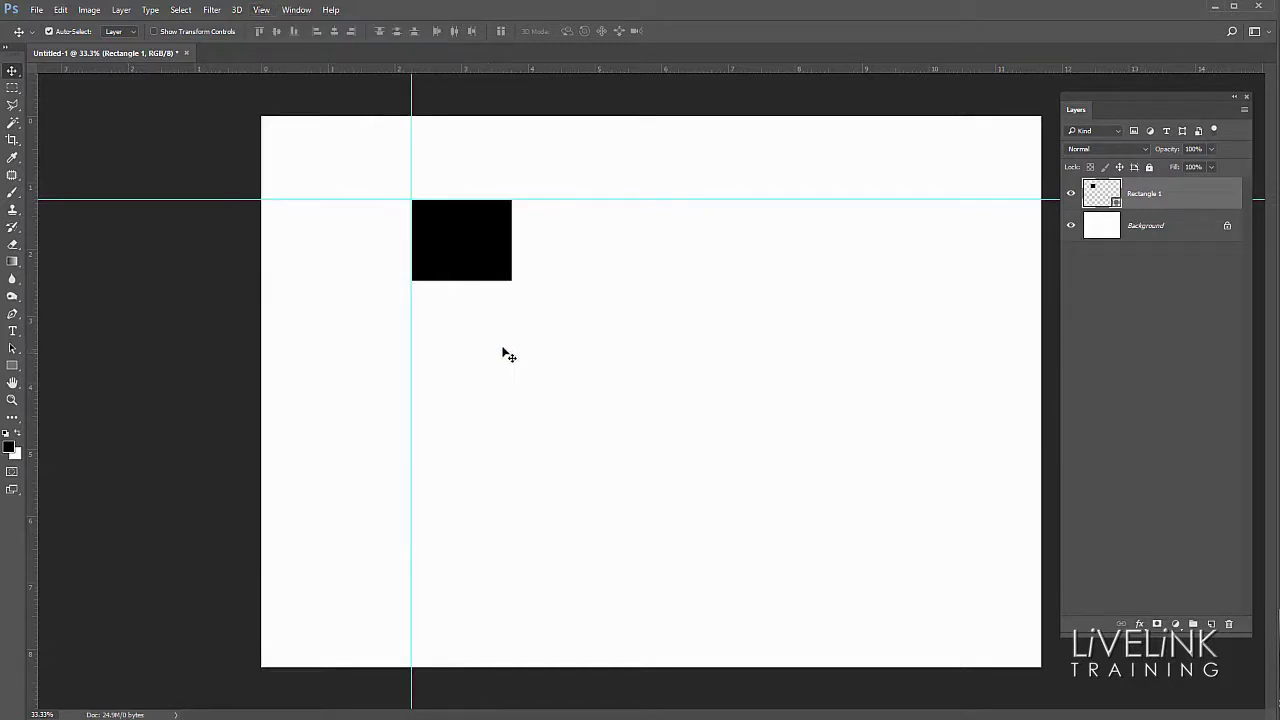
mouse_move(488, 252)
mouse_down()
mouse_move(500, 266)
mouse_move(486, 250)
mouse_up()
Review the Units & Rulers and the Guides, Grid & Slices preferences, and leave them without making changes.
double_click(506, 68)
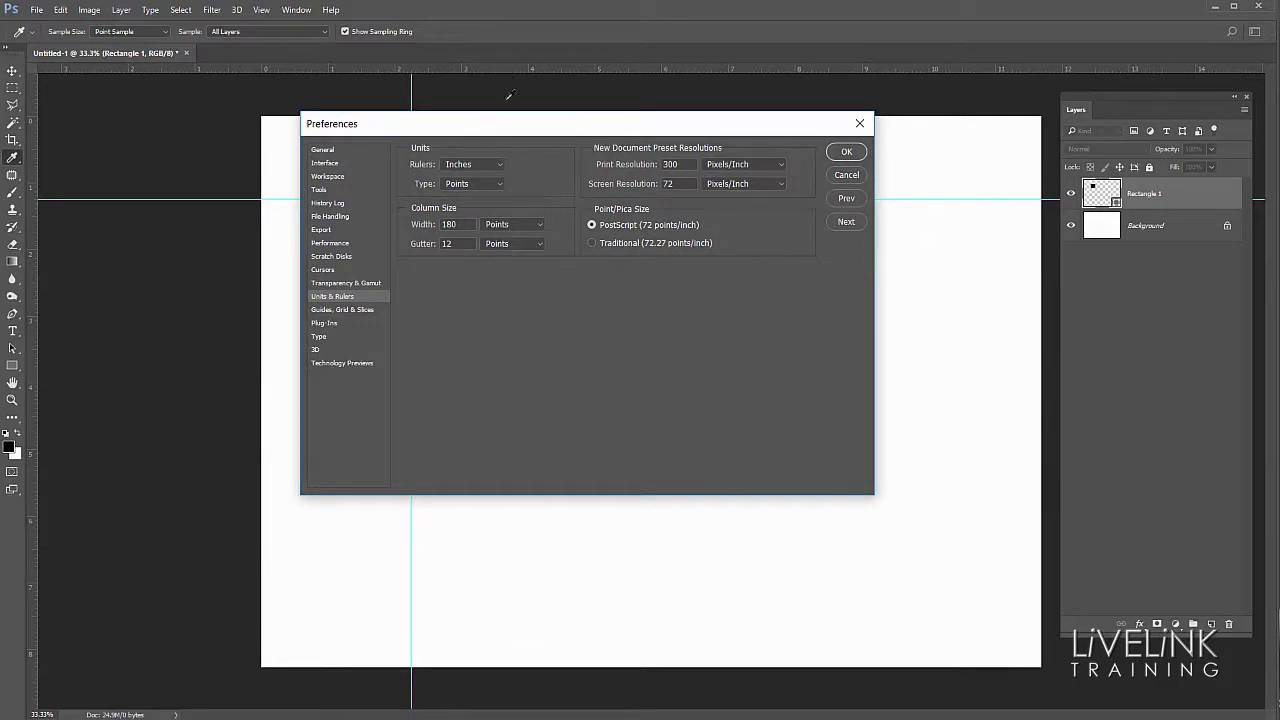
click(345, 311)
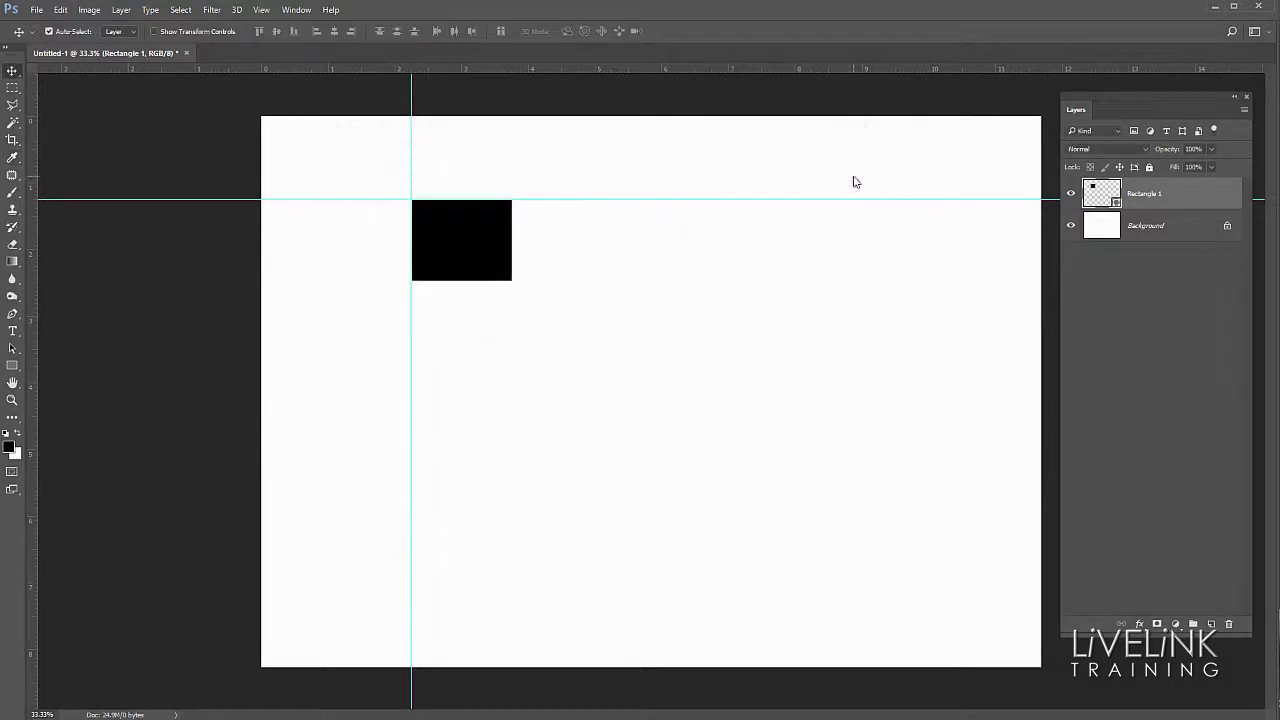
click(848, 176)
key(v)
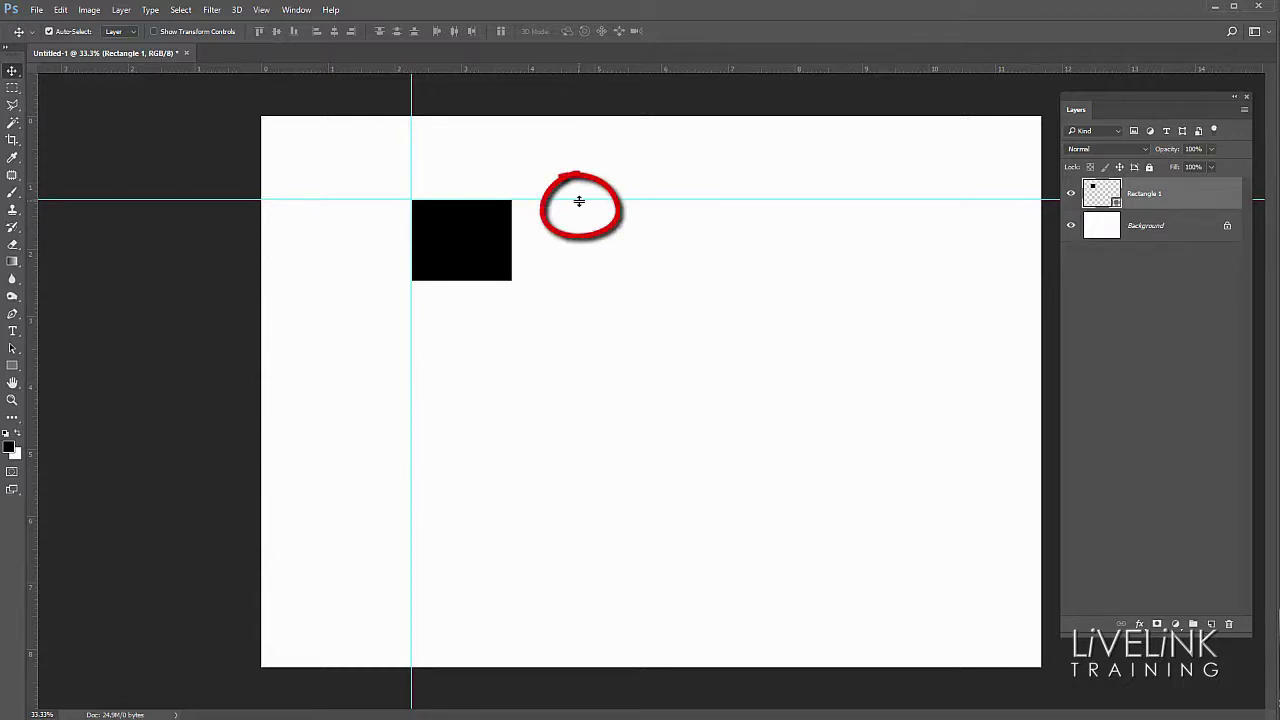
Move the horizontal guide up to about 1.1 inches with the Move tool, and on to about 0.9 inch with the Rectangular Marquee tool active.
mouse_move(579, 201)
mouse_down()
mouse_move(580, 171)
mouse_move(580, 189)
mouse_up()
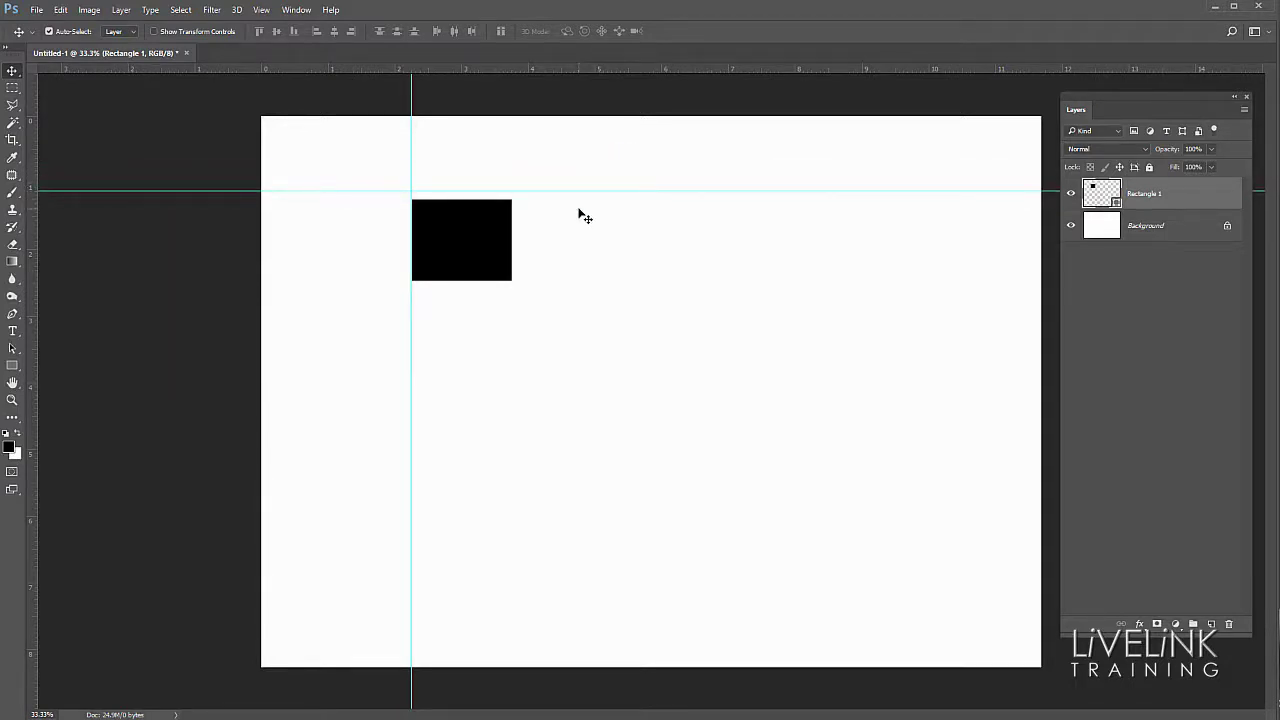
click(13, 88)
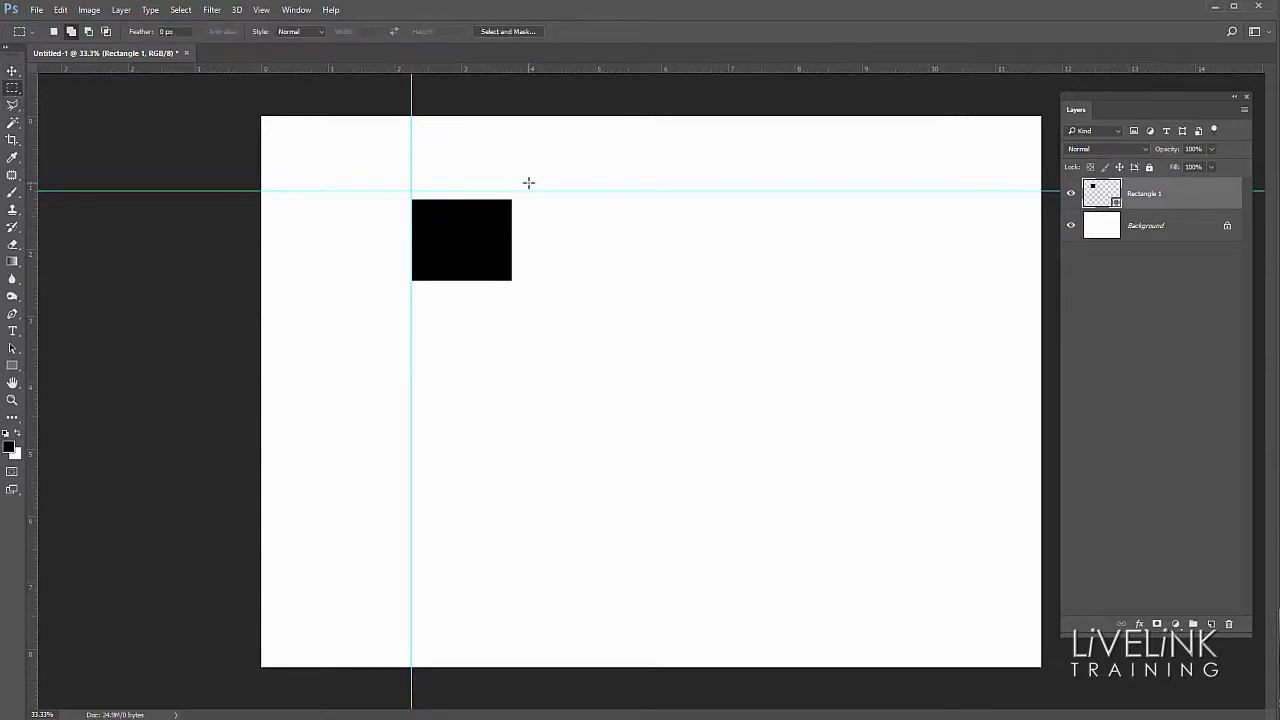
key(ctrl)
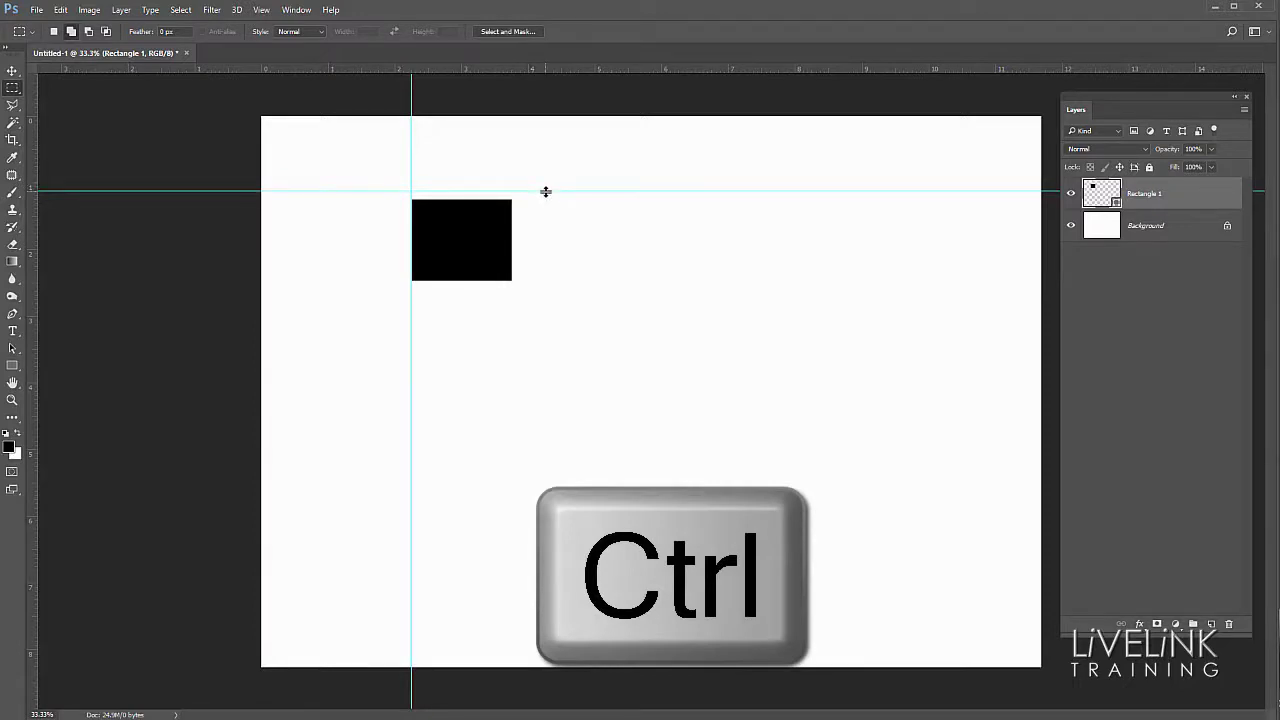
mouse_move(543, 189)
mouse_down()
mouse_move(537, 143)
mouse_move(527, 180)
mouse_up()
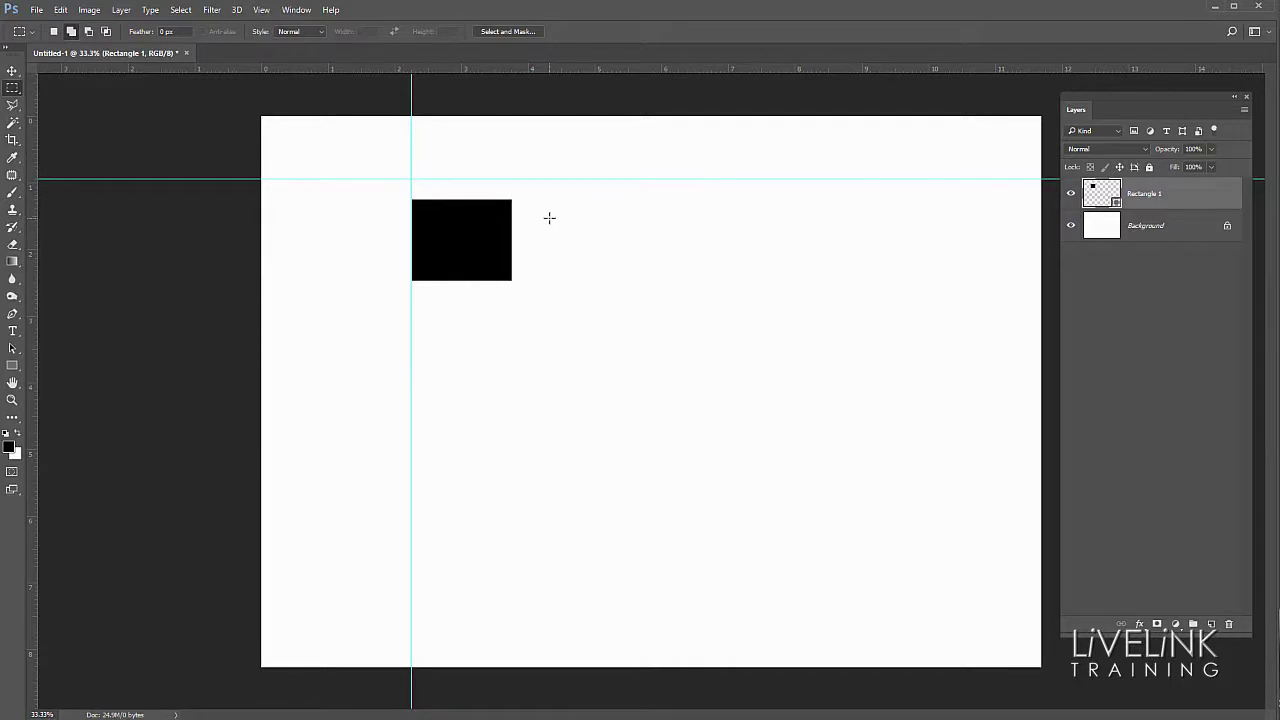
Add a horizontal guide about 4.2 inches down the canvas with the Move tool and remove it again.
key(v)
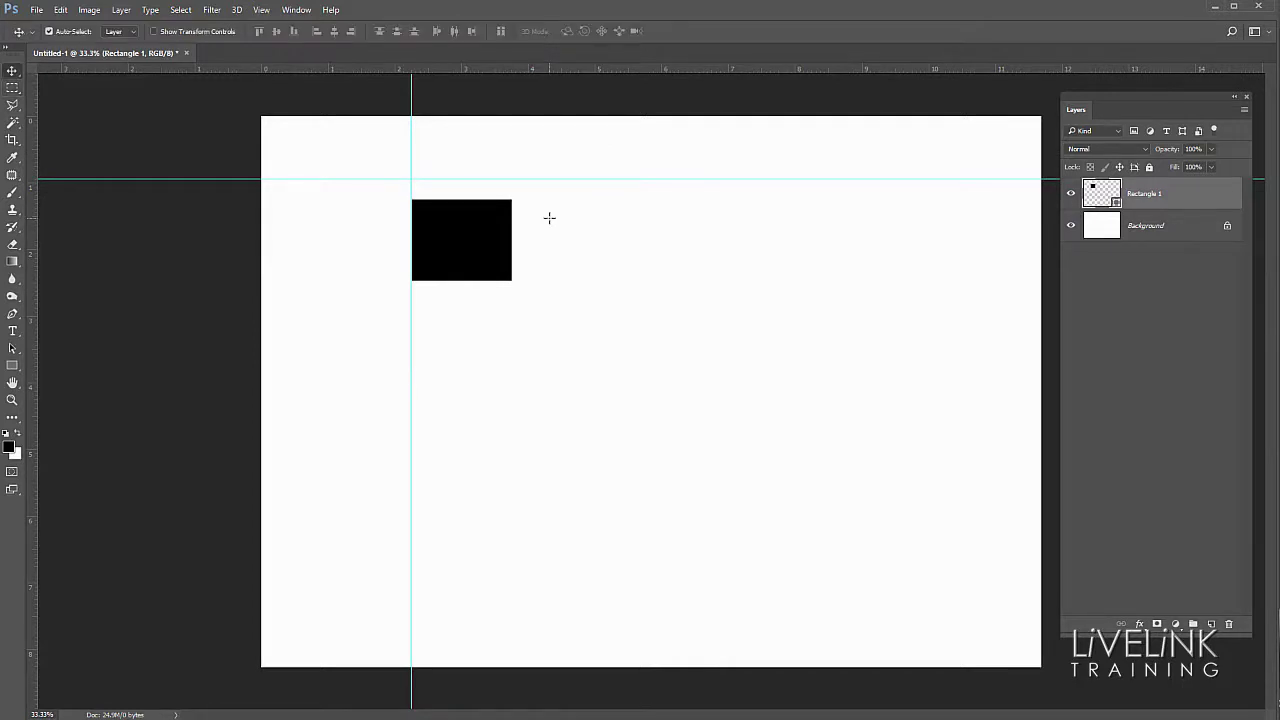
drag(552, 69, 575, 398)
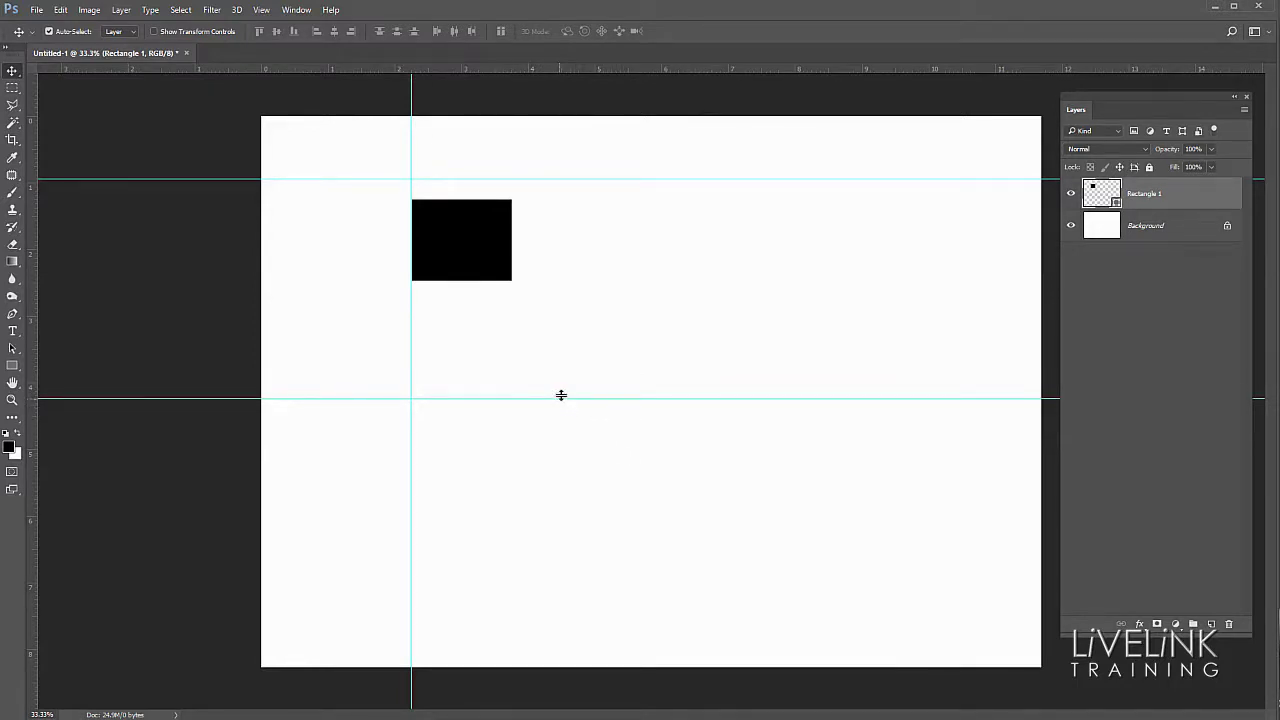
drag(560, 391, 557, 70)
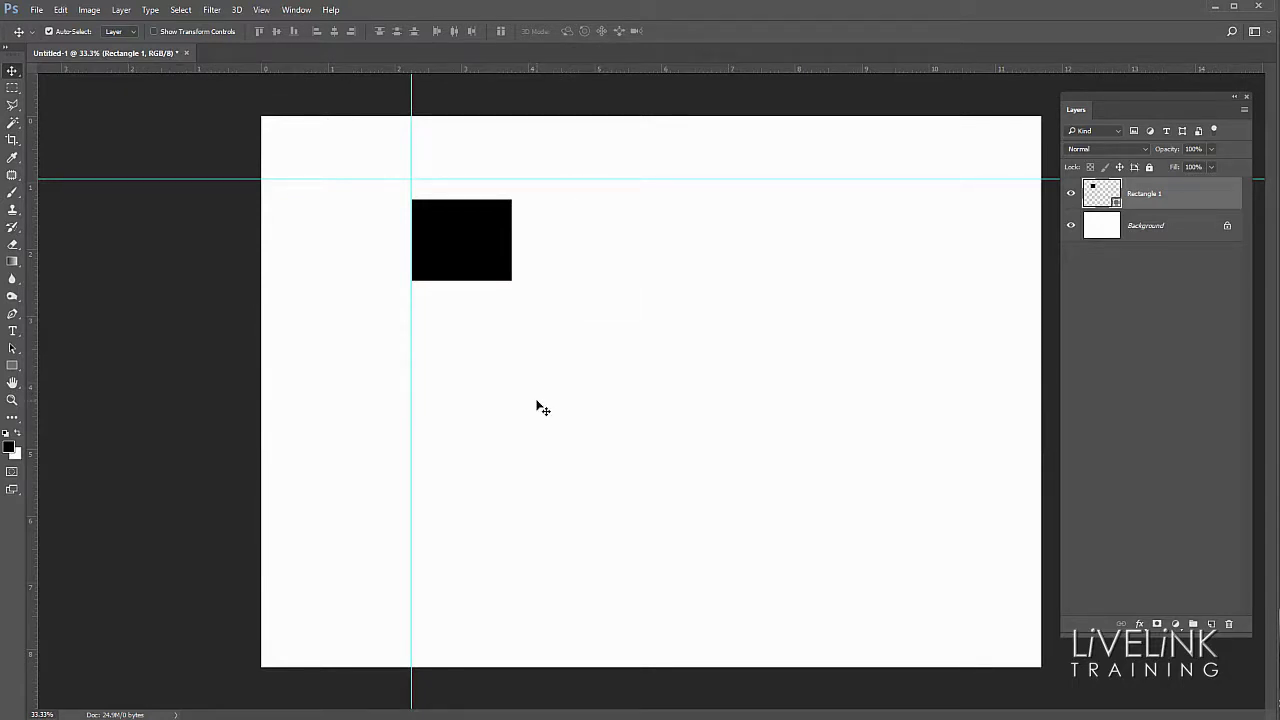
Move the rectangle up so its top edge snaps to the horizontal guide, keeping its left edge on the vertical guide.
drag(454, 238, 452, 217)
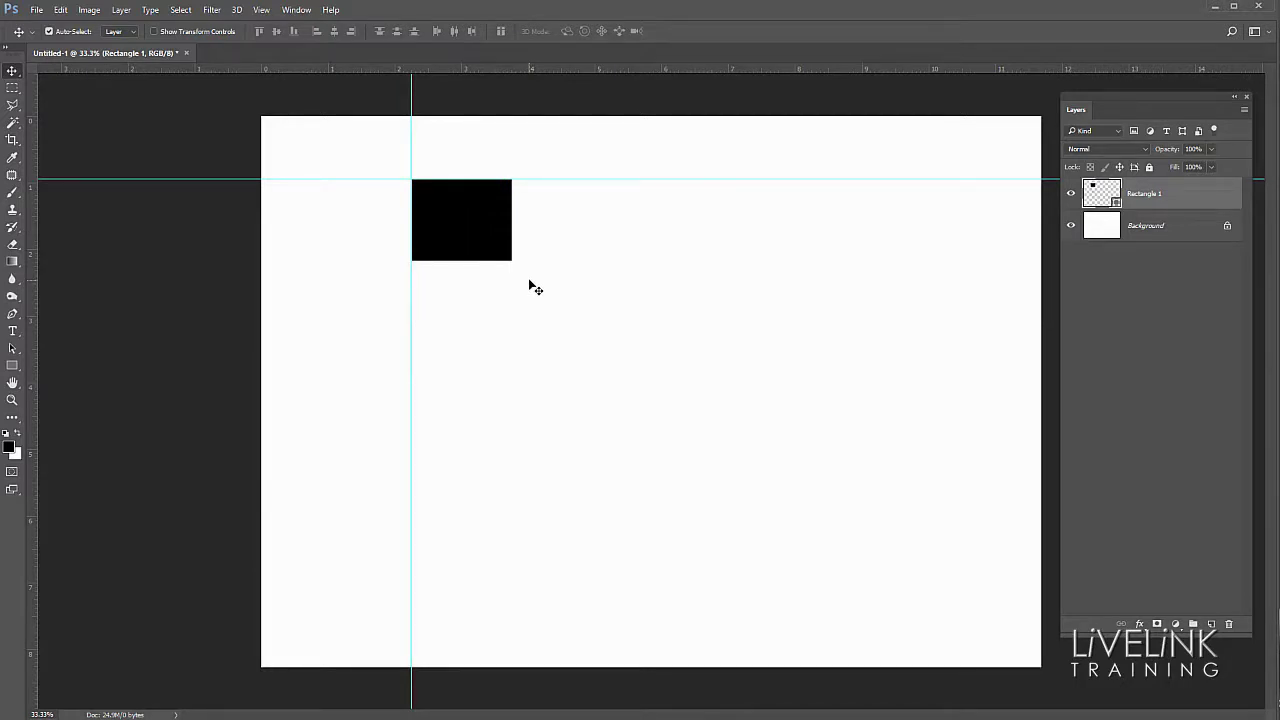
Lock the guides and try to move the horizontal guide above the rectangle.
click(262, 11)
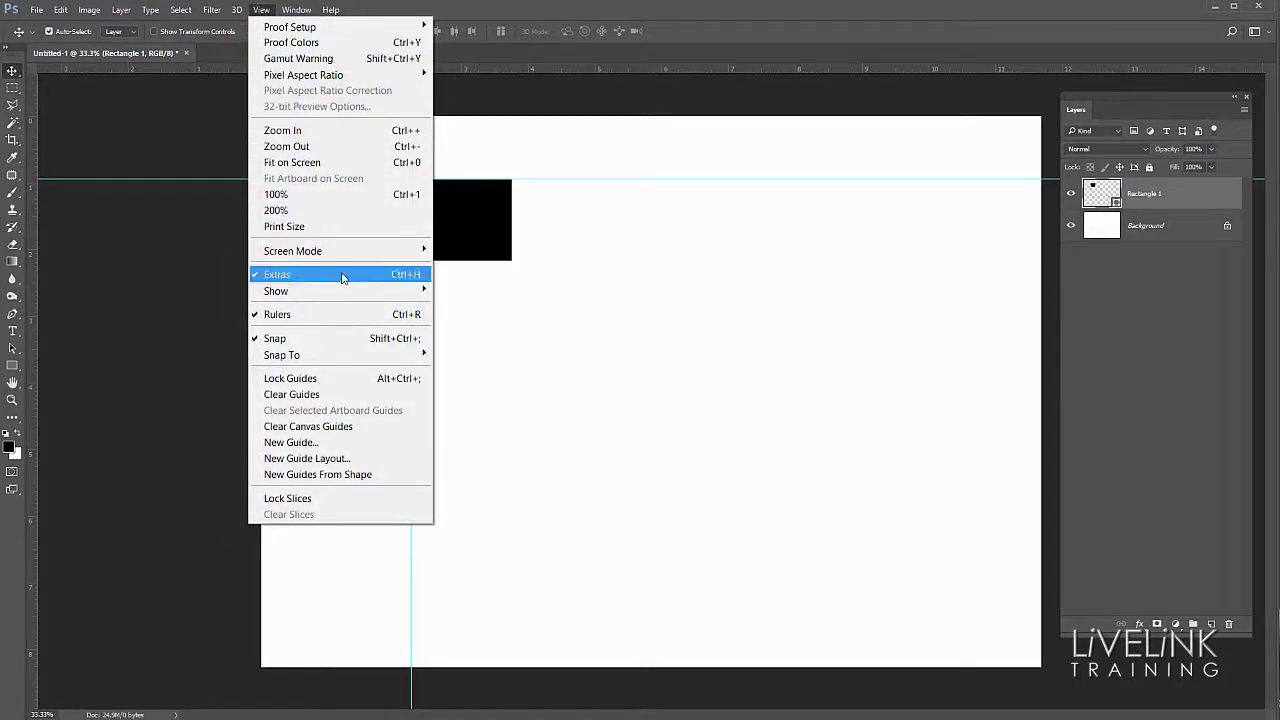
click(325, 383)
click(562, 185)
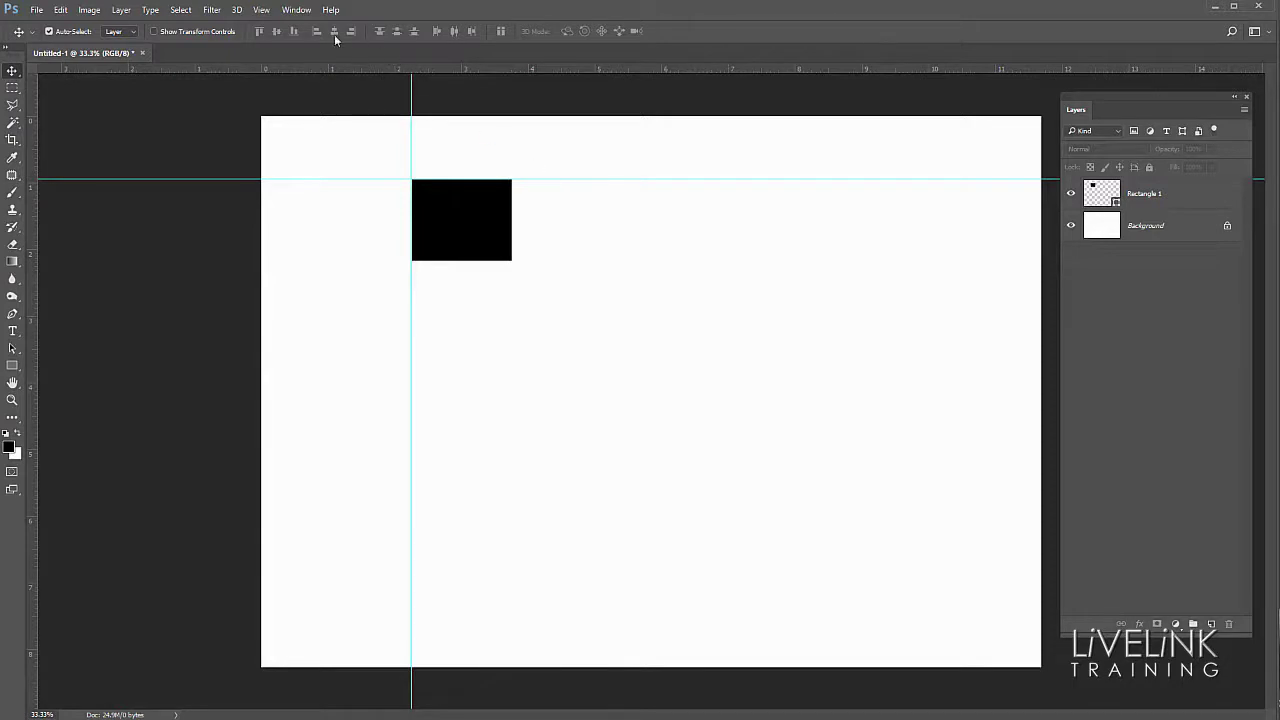
Unlock the guides and move the horizontal guide up to about 0.7 inch from the canvas top.
click(262, 10)
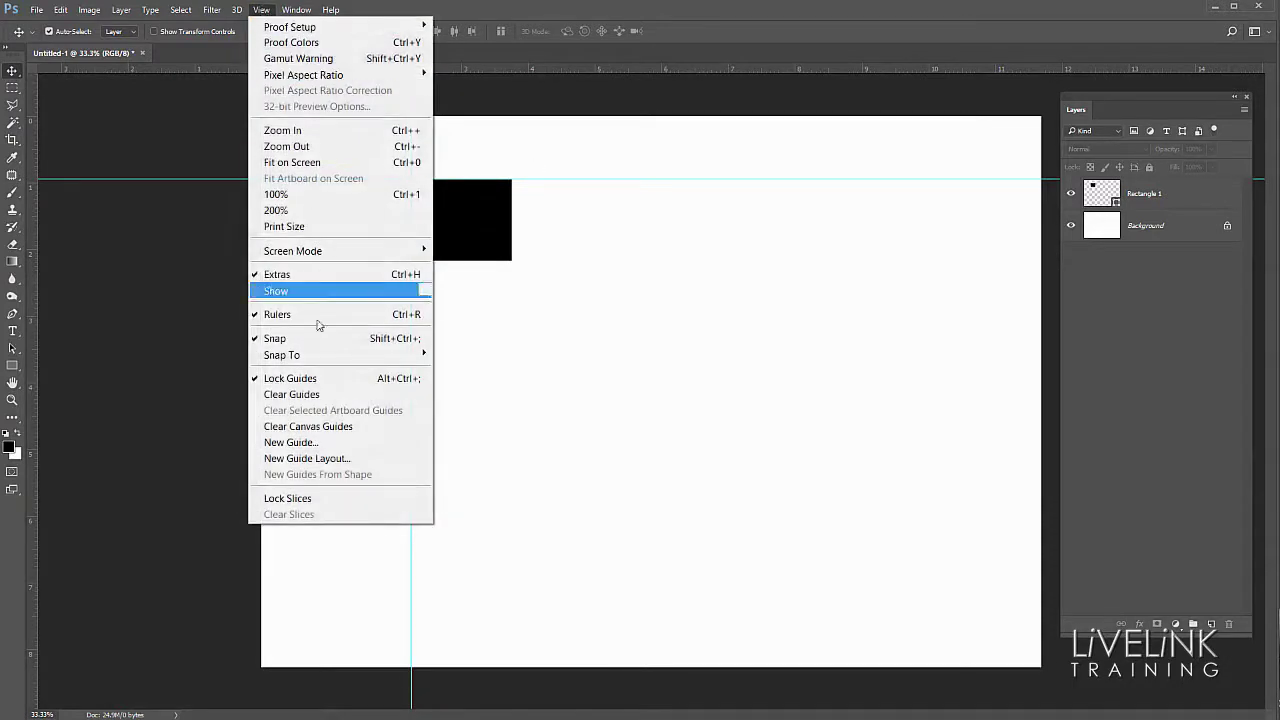
click(307, 379)
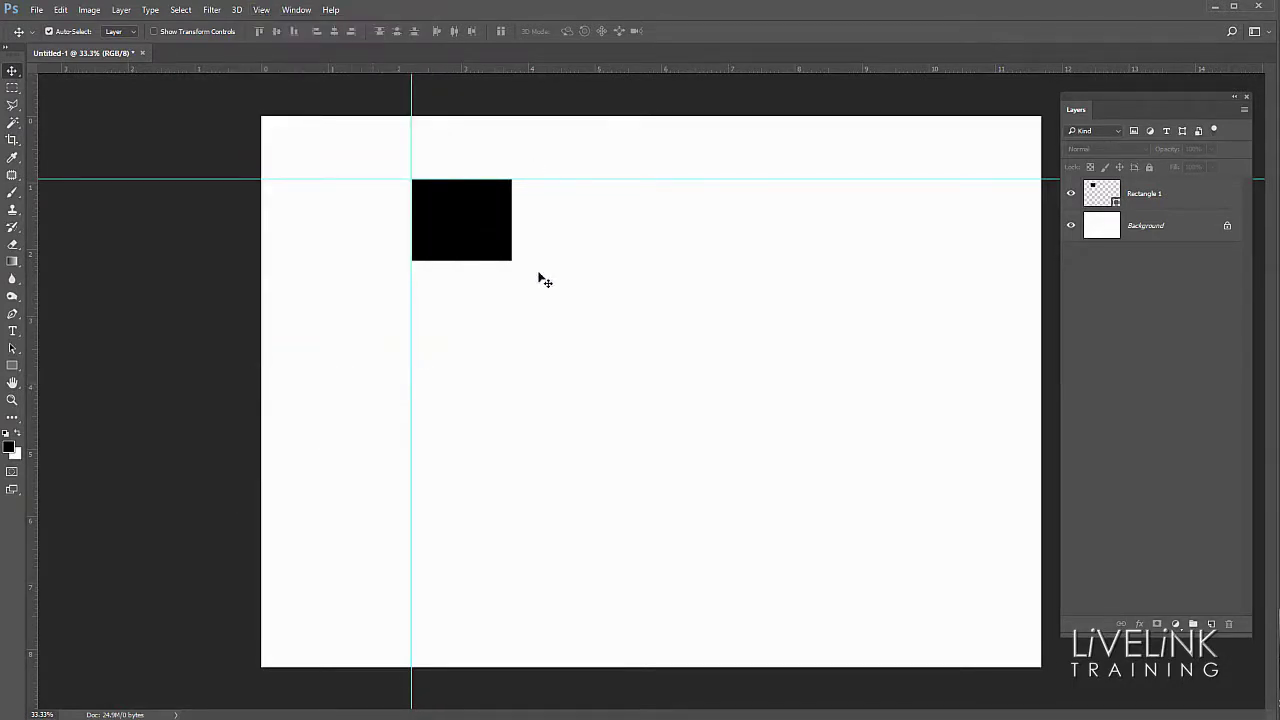
drag(588, 180, 588, 163)
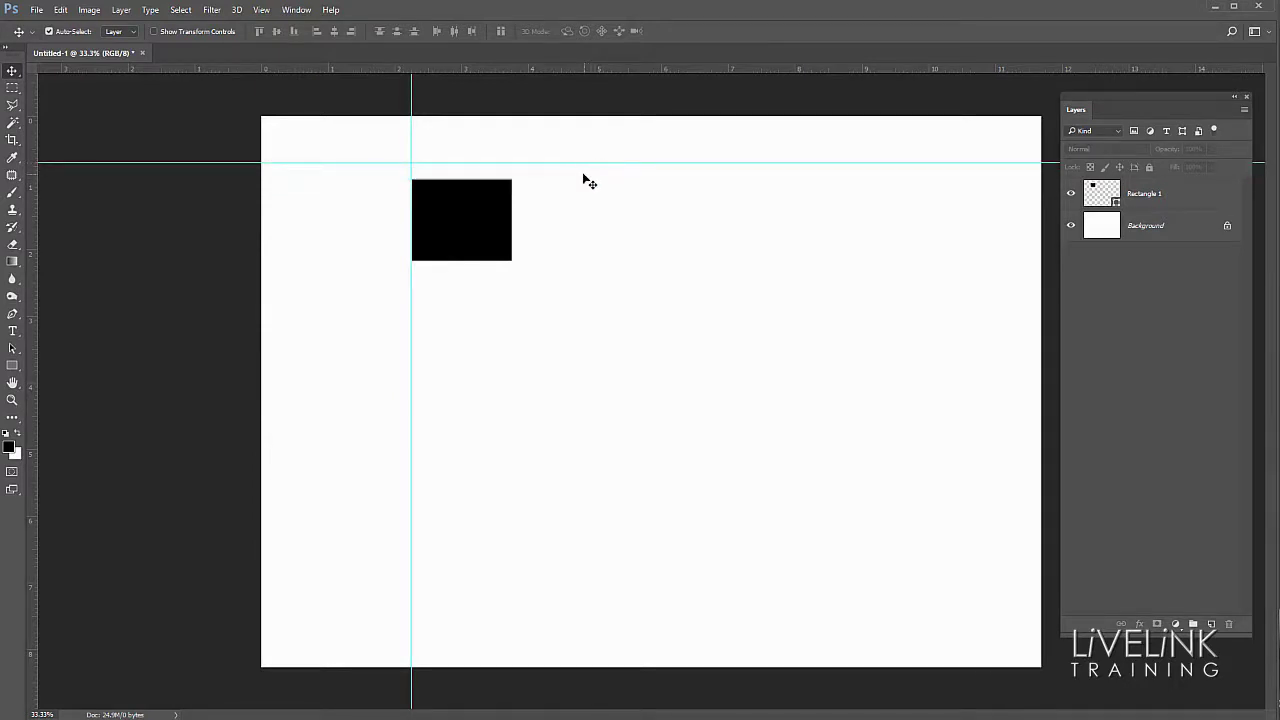
Clear all guides from the document.
click(261, 11)
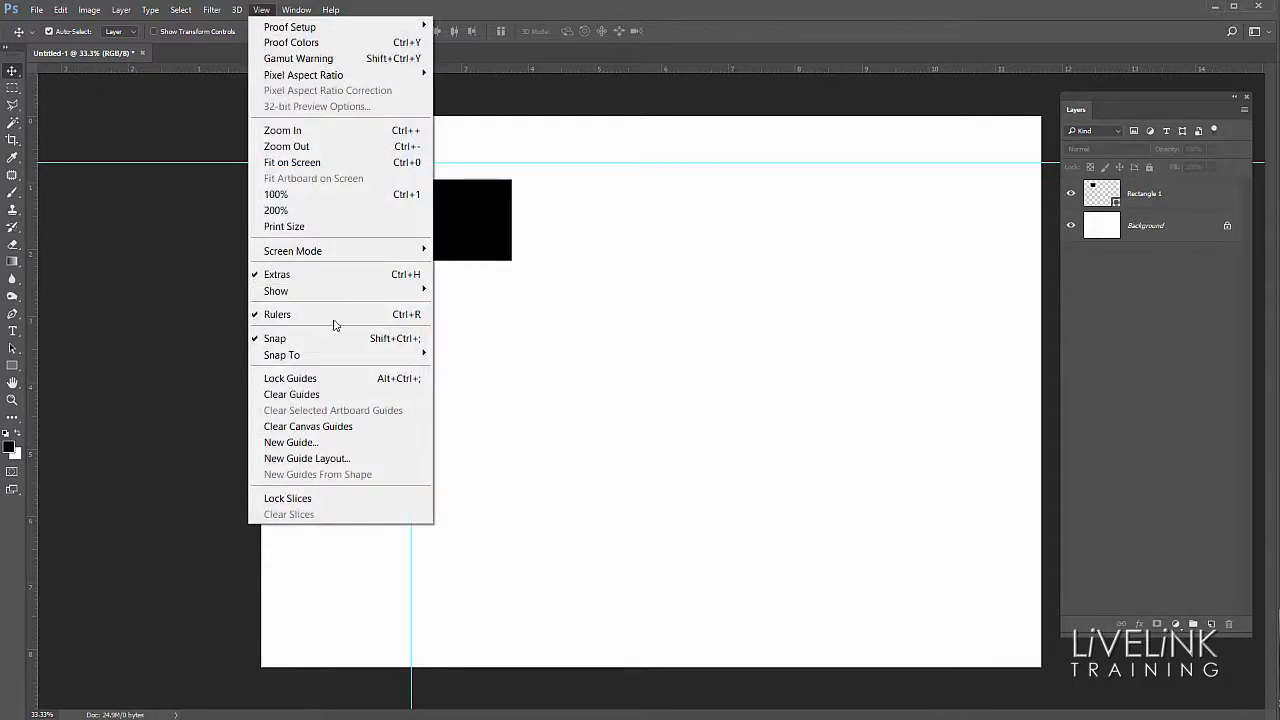
click(329, 397)
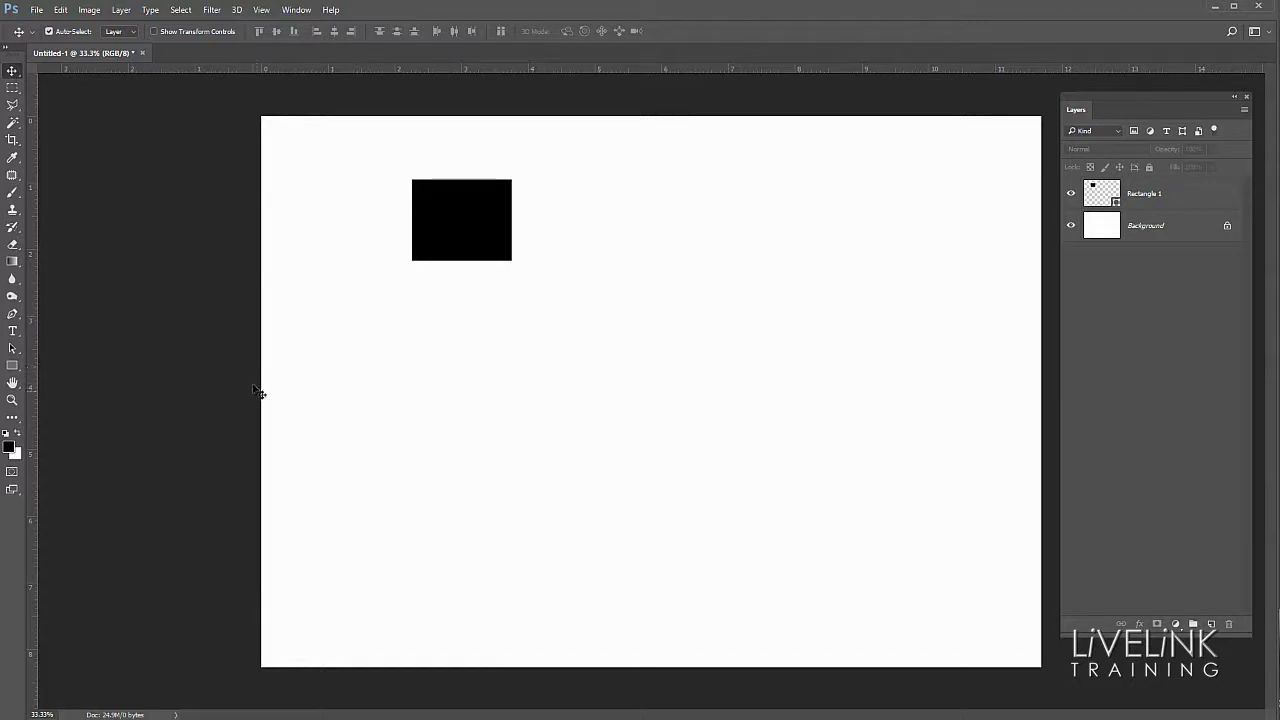
Start a new guide layout with 4 columns and 4 rows, keeping the dialog clear of the canvas centre.
click(261, 10)
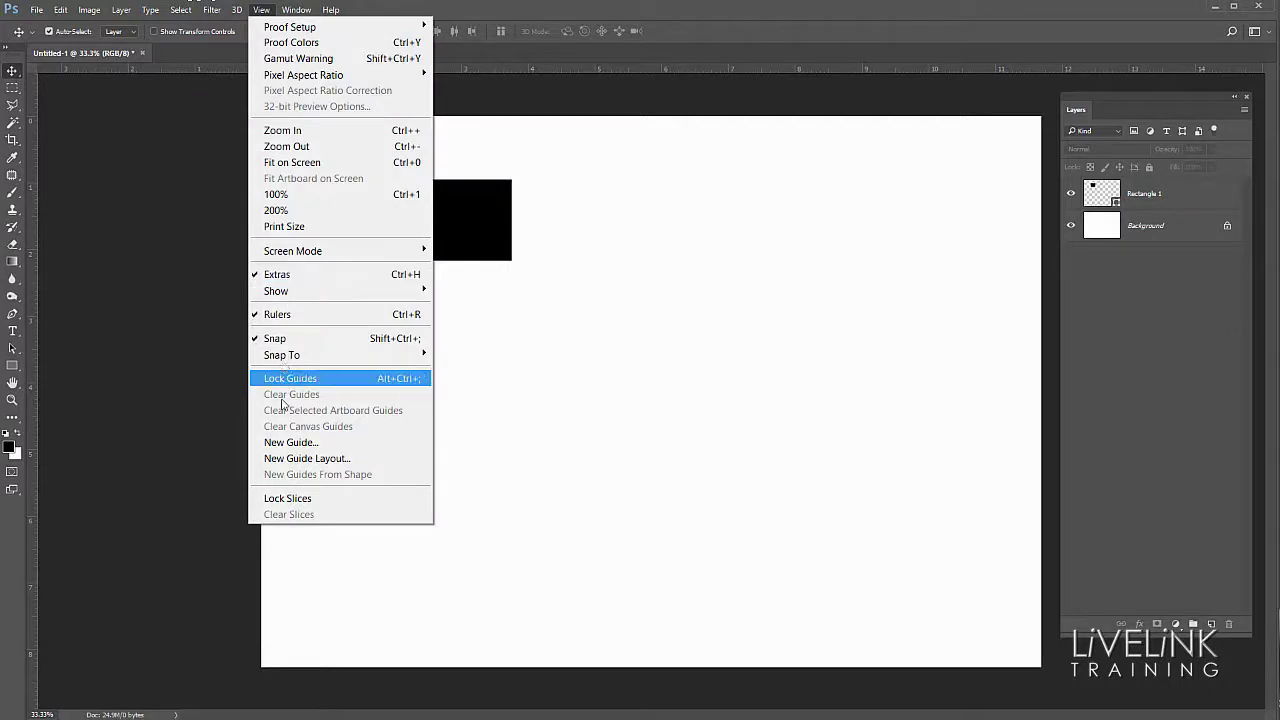
click(334, 459)
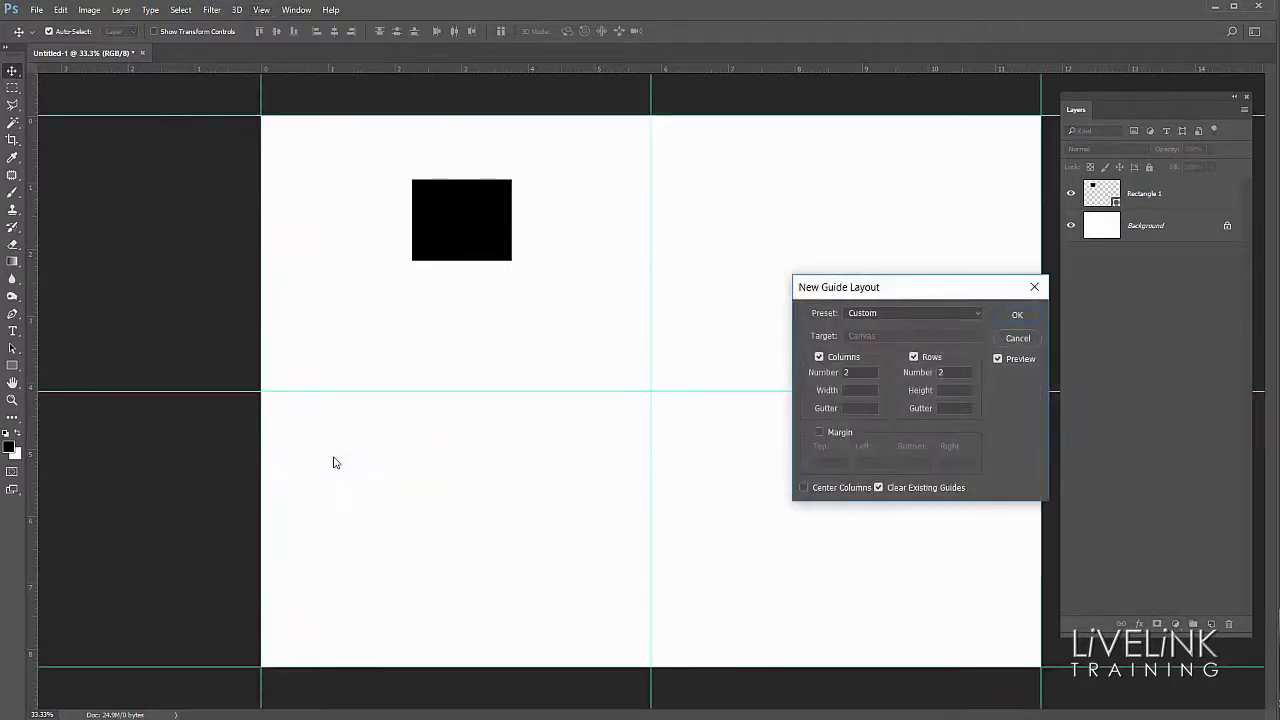
drag(907, 295, 844, 159)
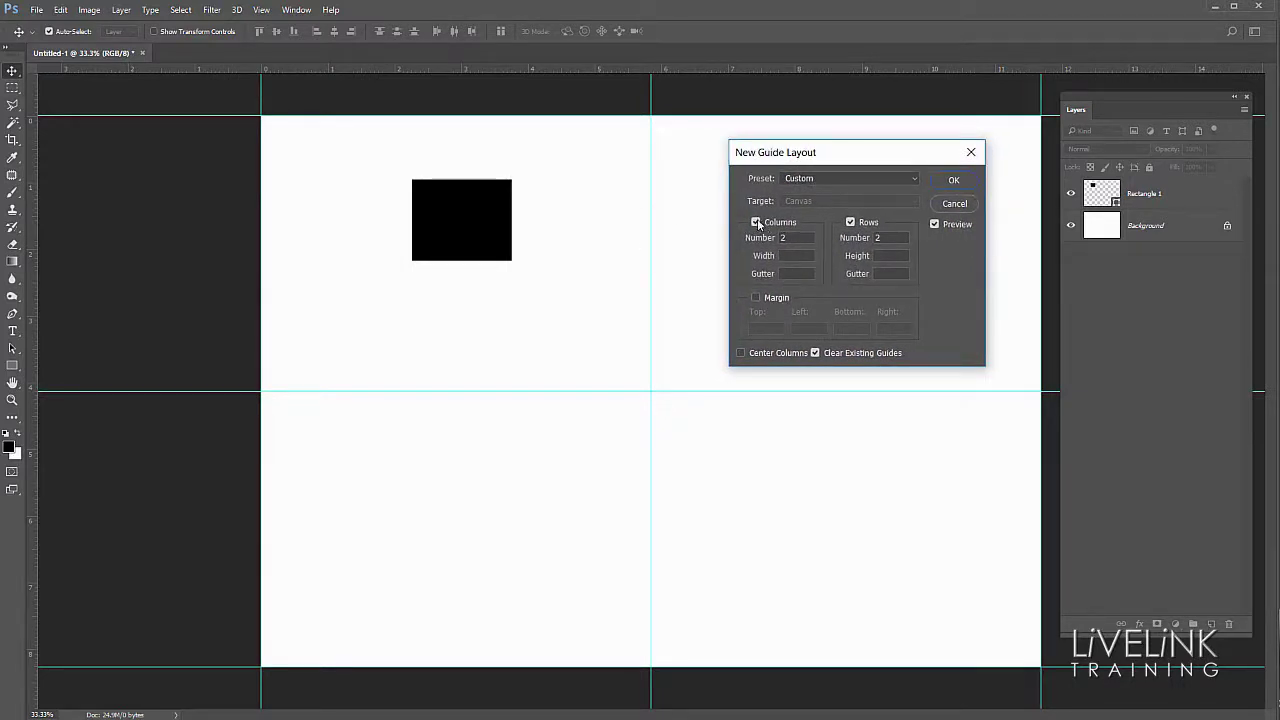
double_click(786, 237)
text(4)
double_click(878, 237)
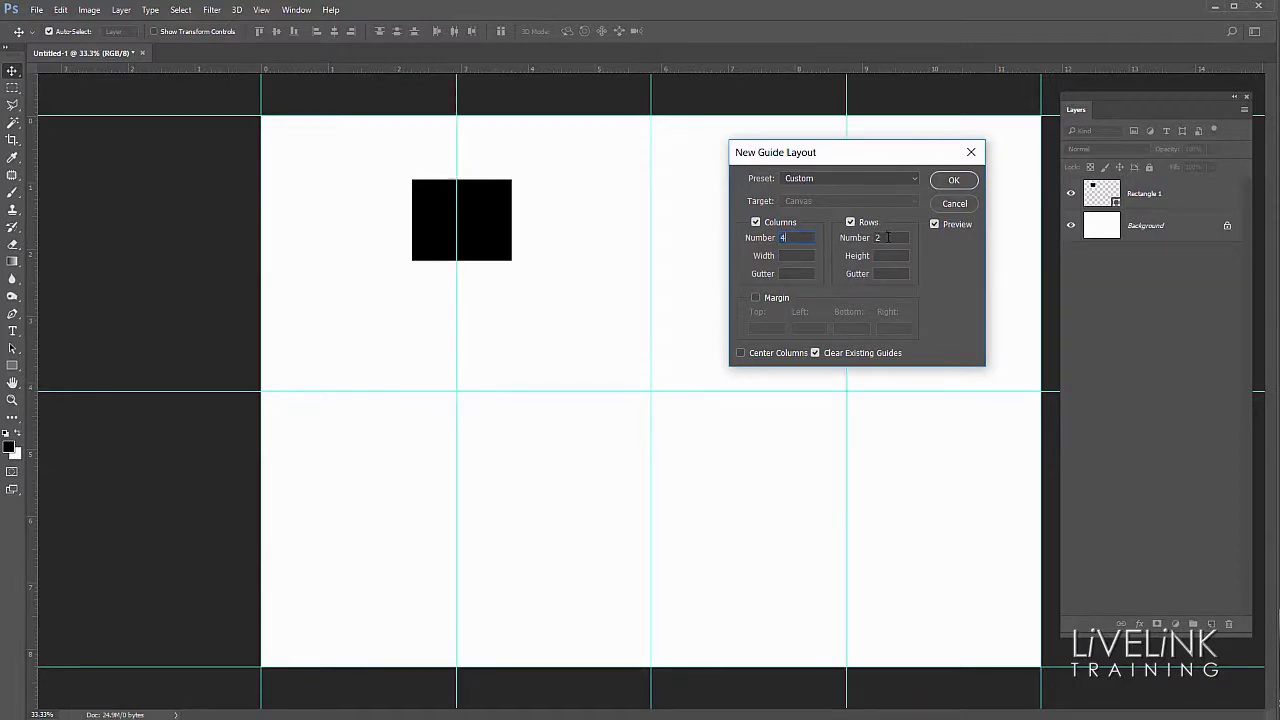
text(4)
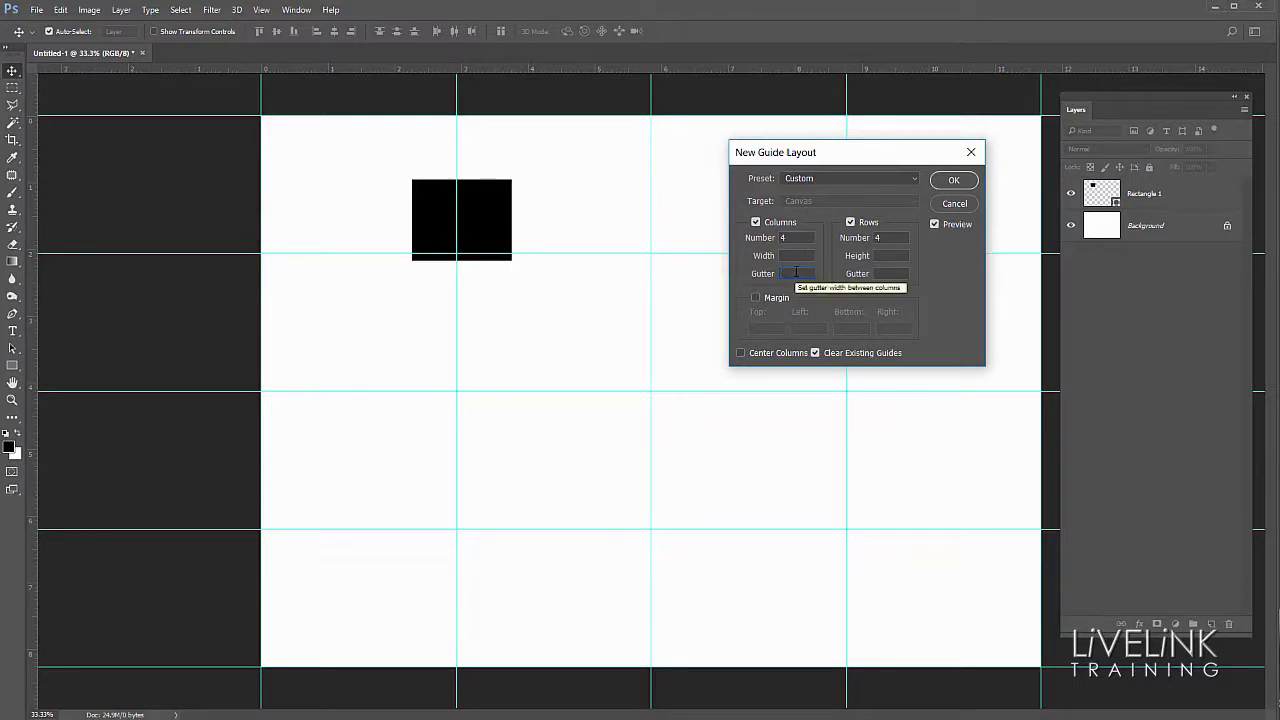
Set the guide layout's column gutter to .5, enable the 0.067 in margins, and create the layout.
text(.5)
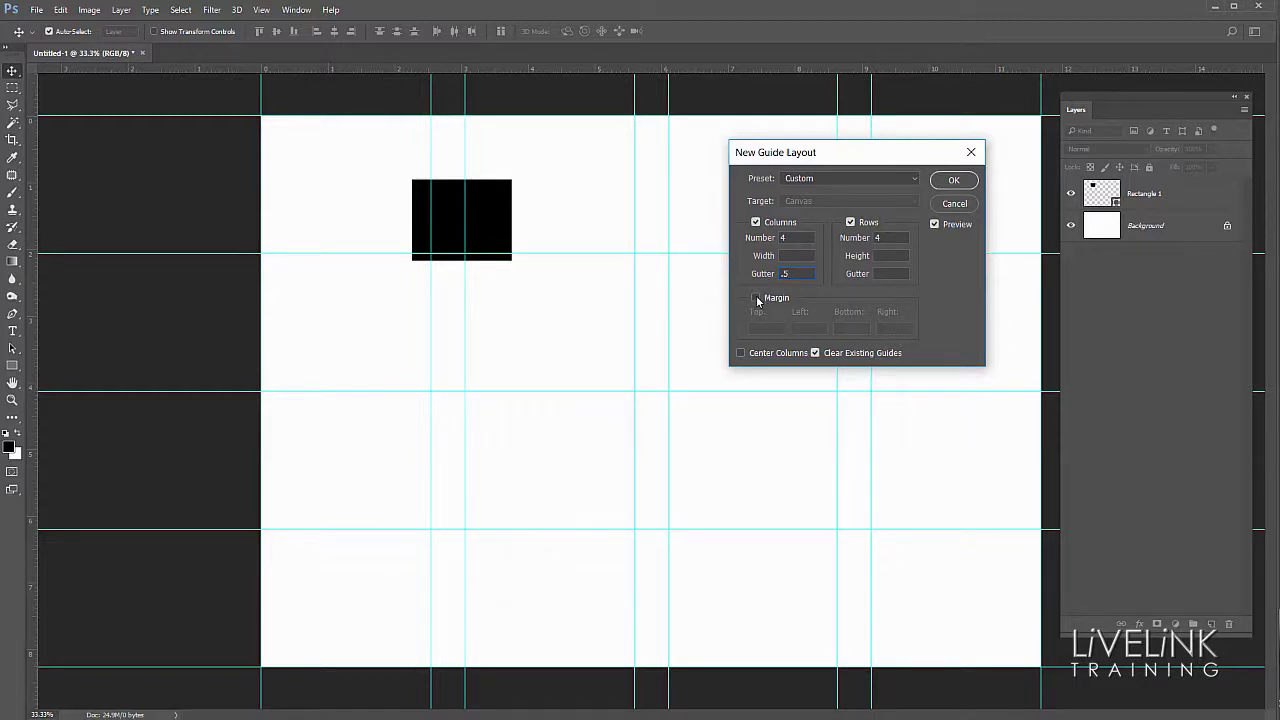
click(757, 299)
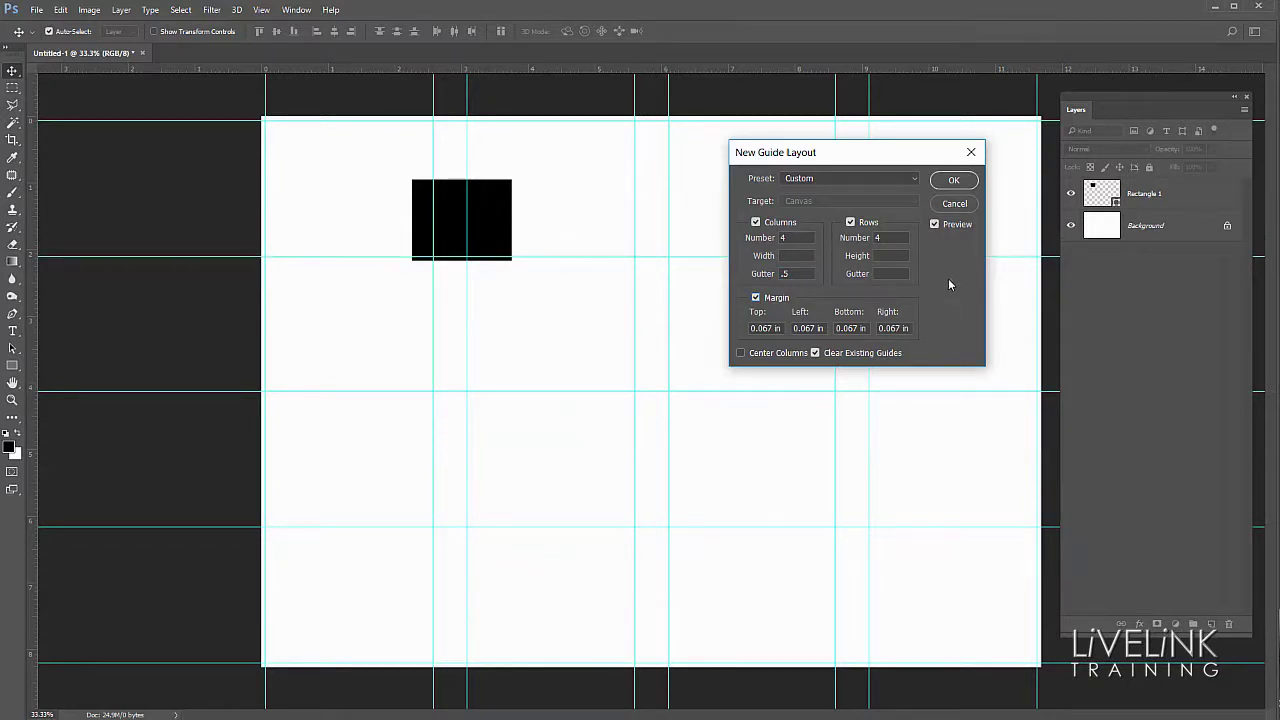
click(914, 179)
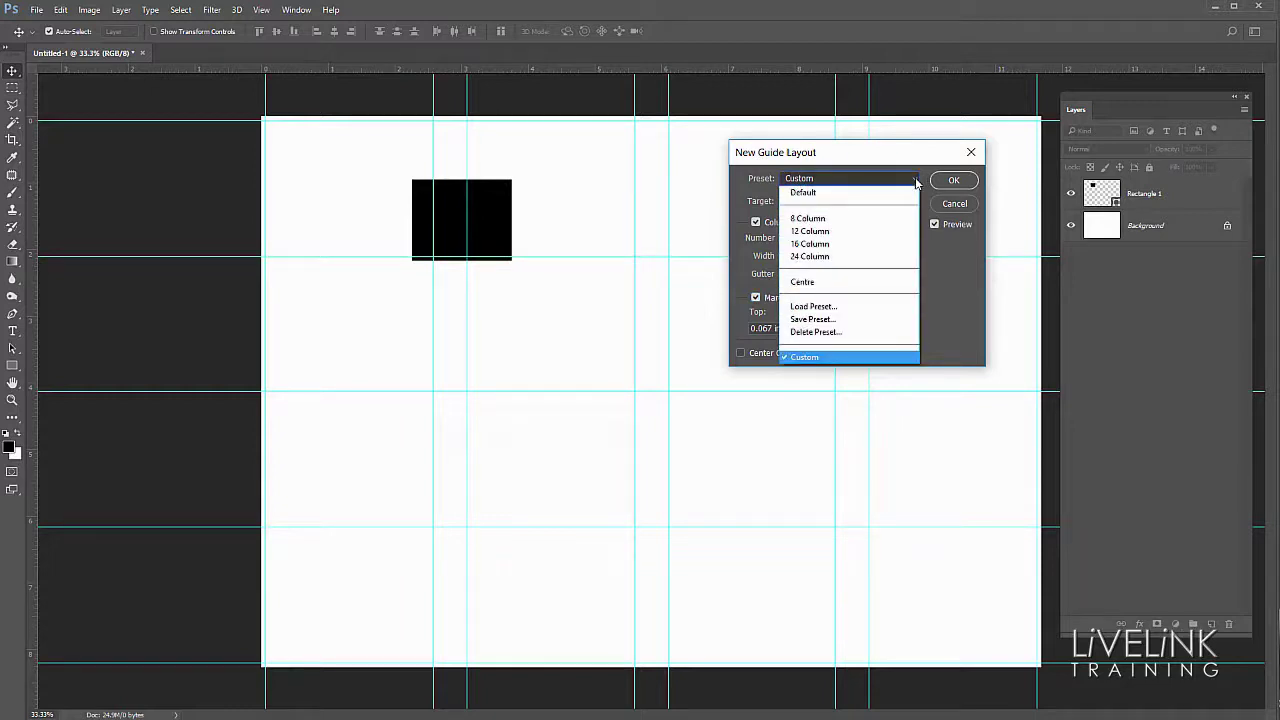
click(928, 190)
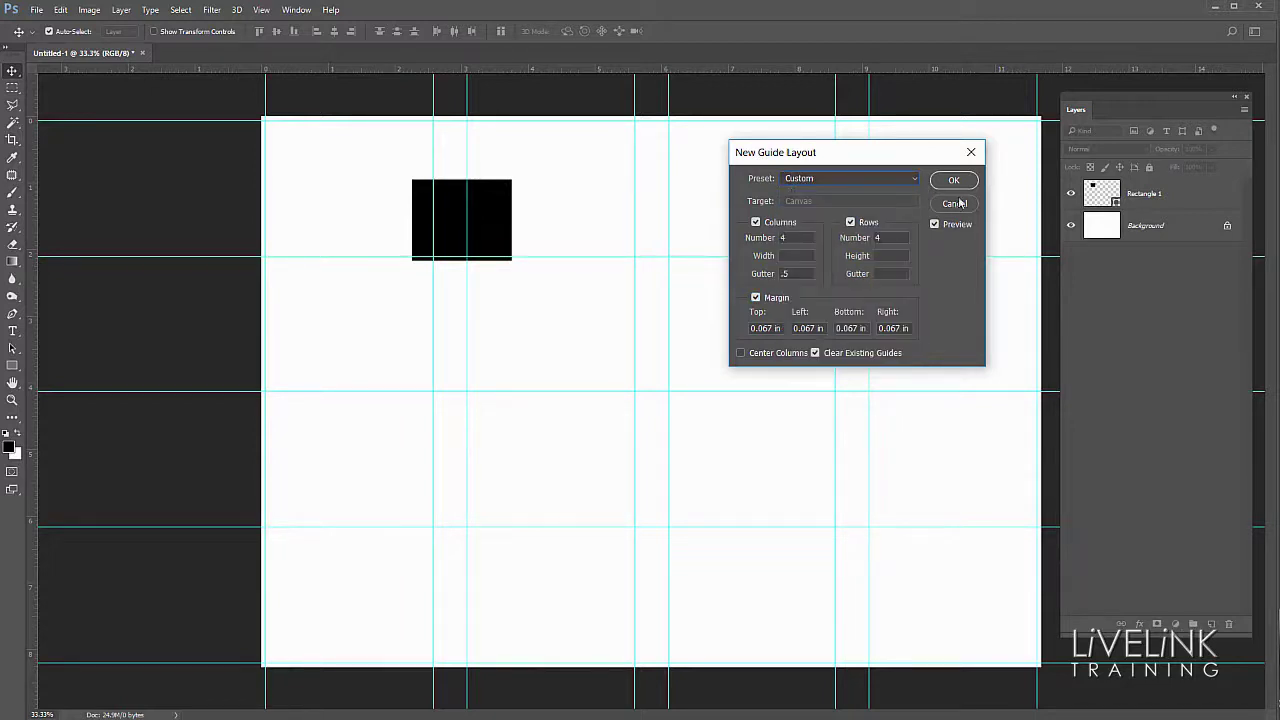
click(953, 182)
Snap the rectangle into the lower-right corner of the first row's third column, and clear the layout guides.
drag(484, 219, 779, 234)
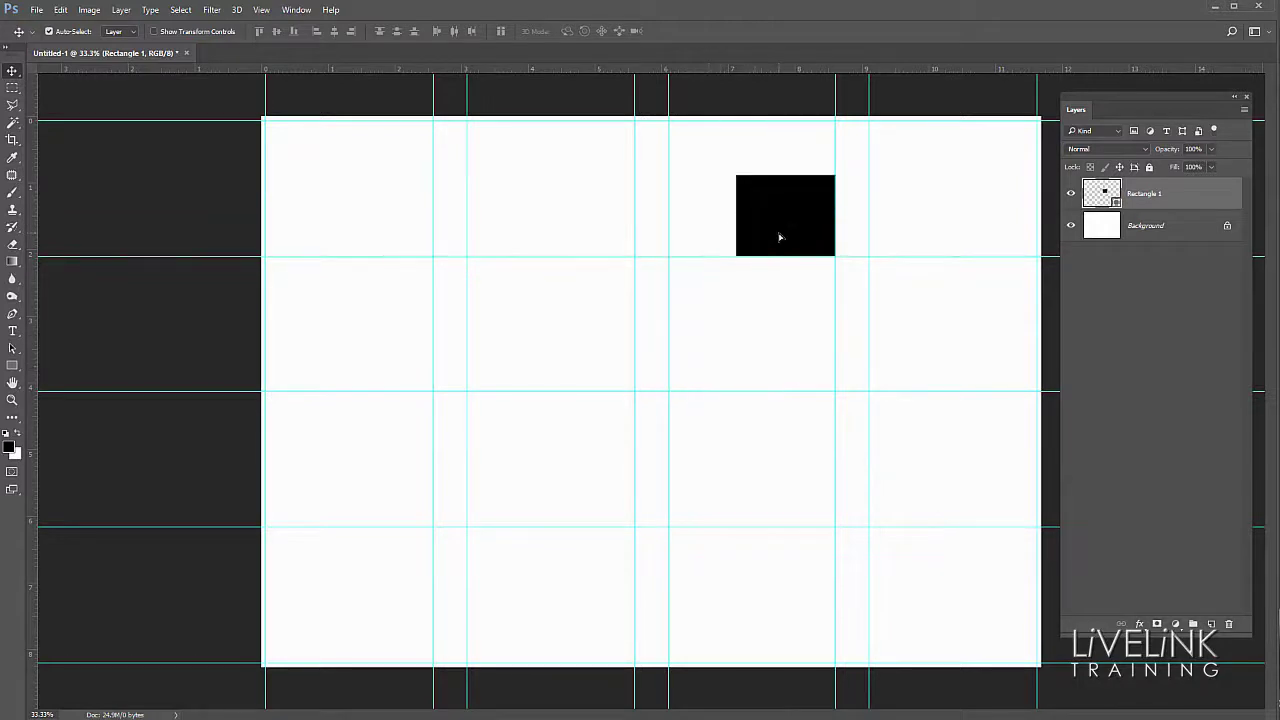
click(262, 10)
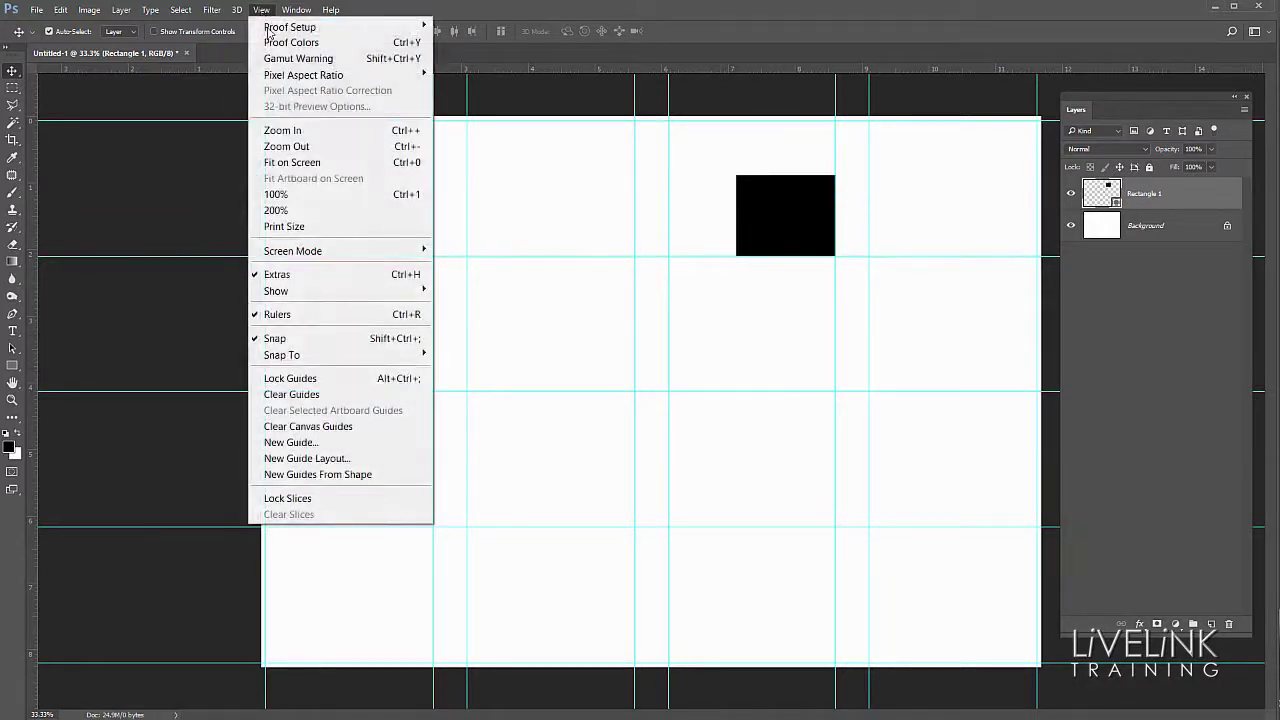
click(336, 395)
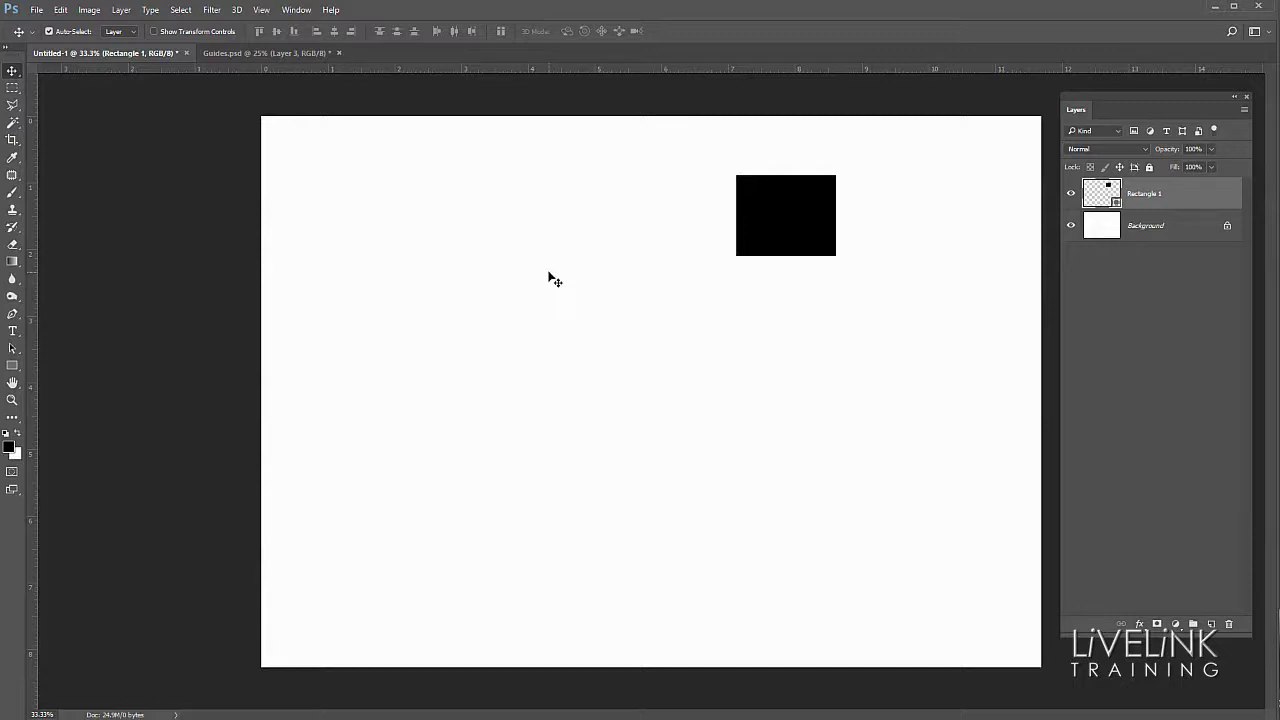
Switch to the Guides.psd photo collage document.
click(281, 54)
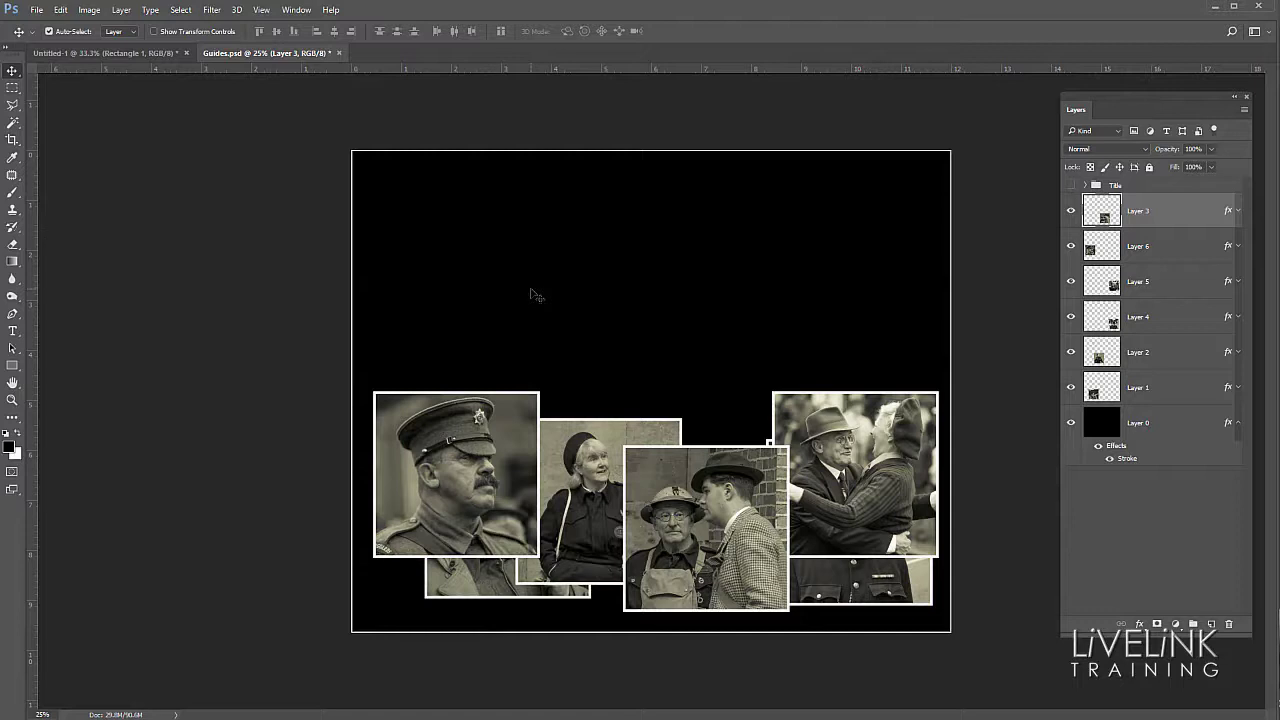
click(262, 11)
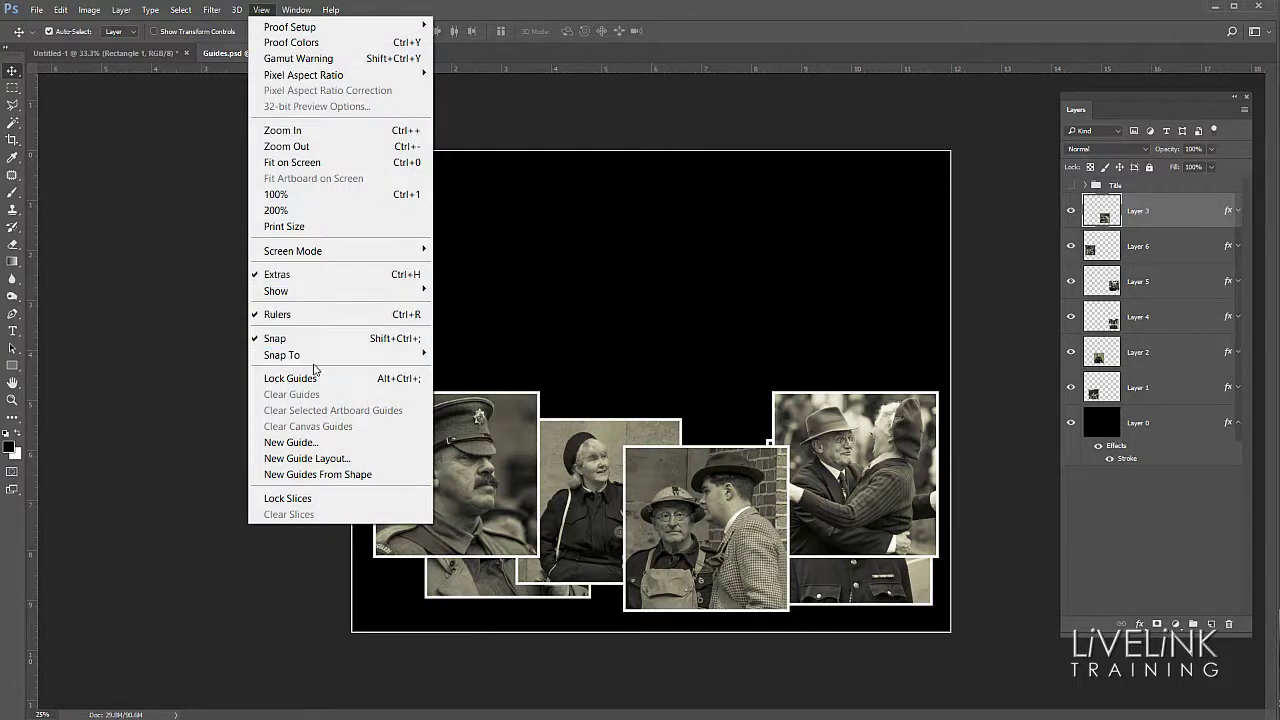
click(313, 443)
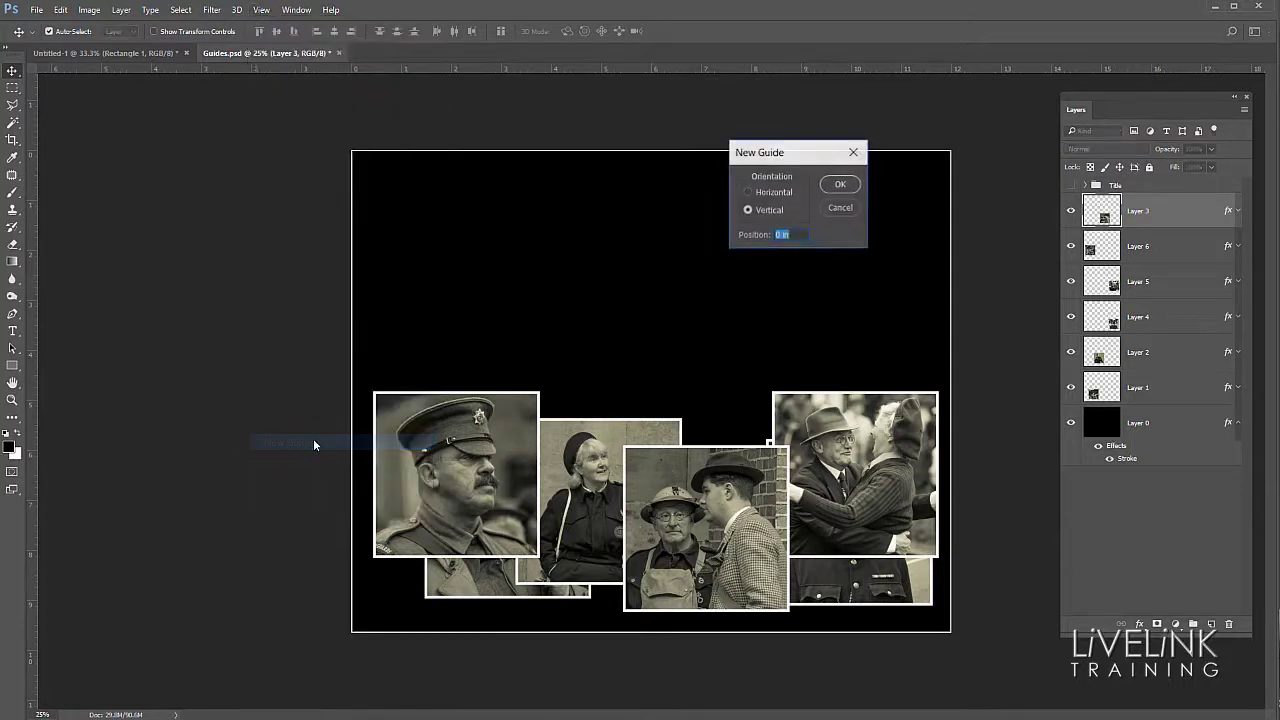
drag(805, 178, 801, 230)
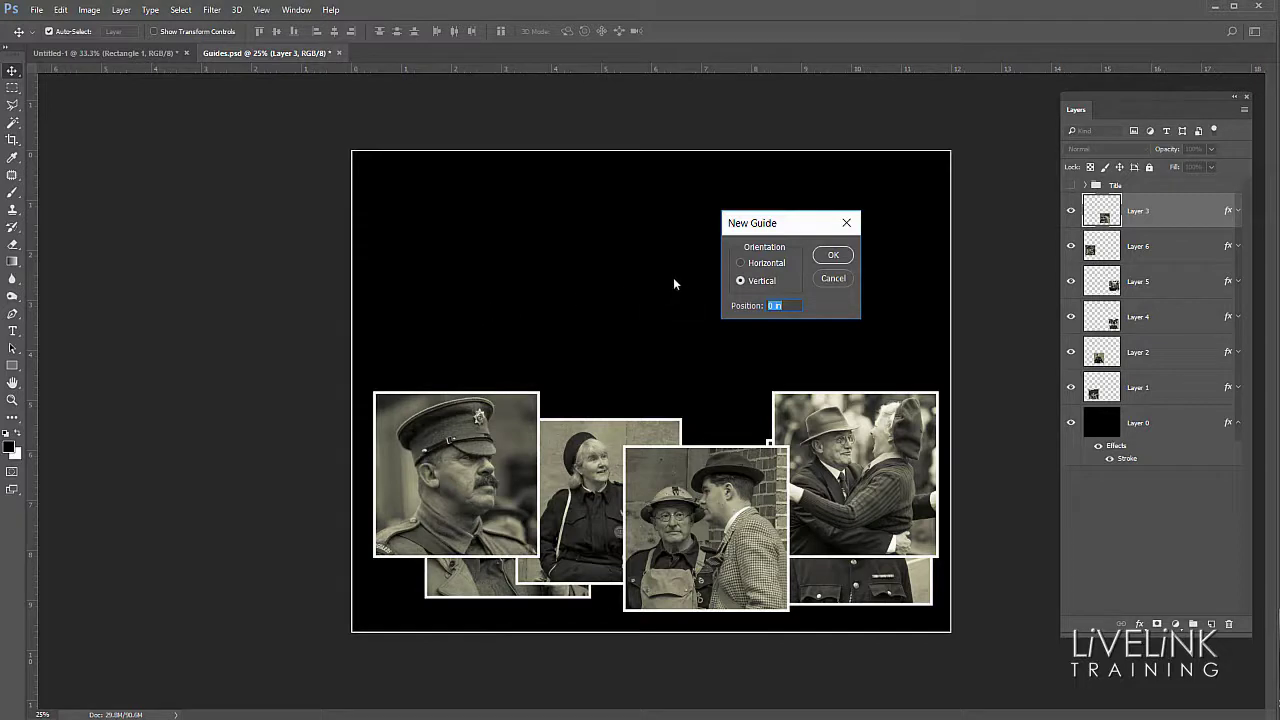
click(741, 281)
click(841, 279)
Change the ruler units from inches to pixels.
right_click(629, 67)
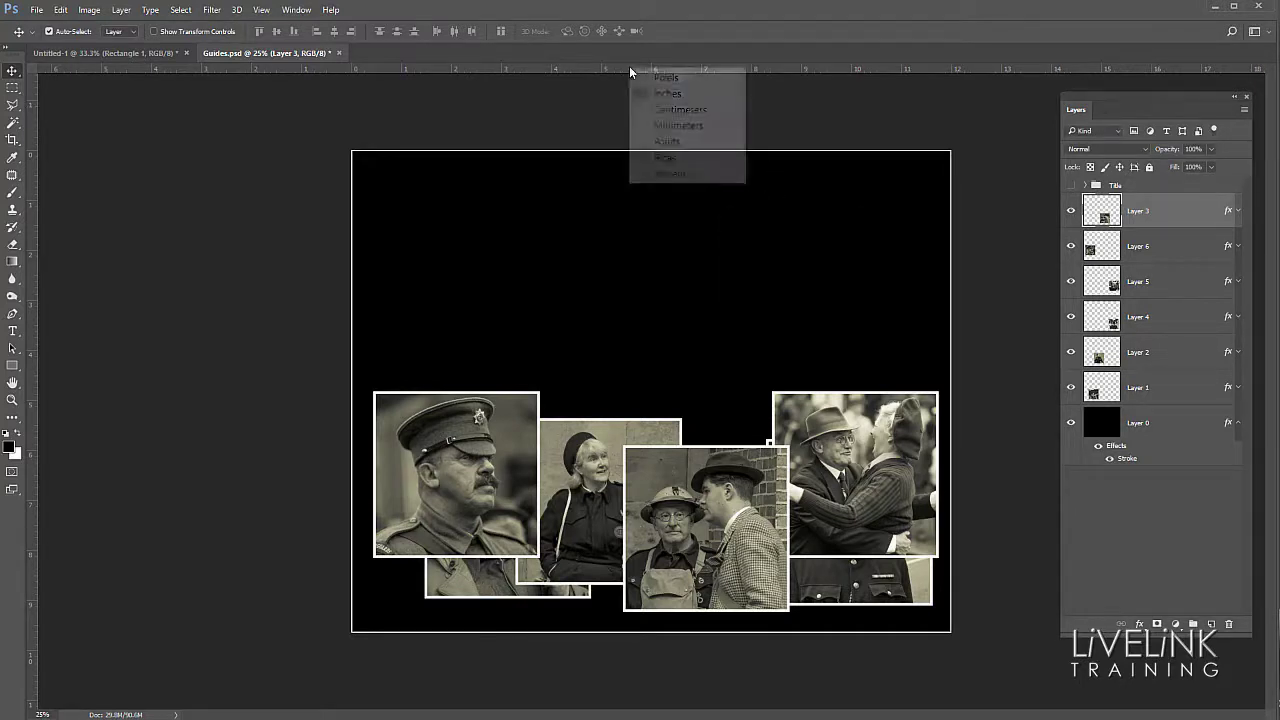
click(686, 80)
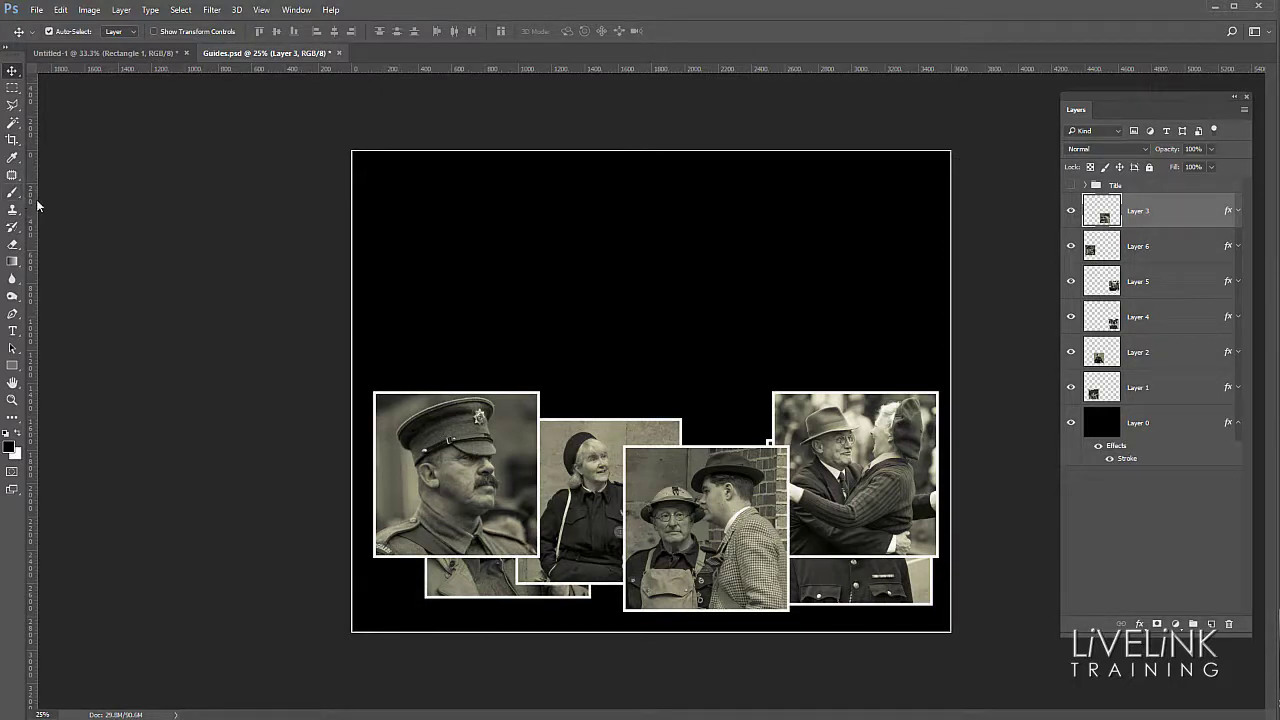
drag(33, 208, 36, 258)
Add a vertical guide at 200 px.
click(260, 10)
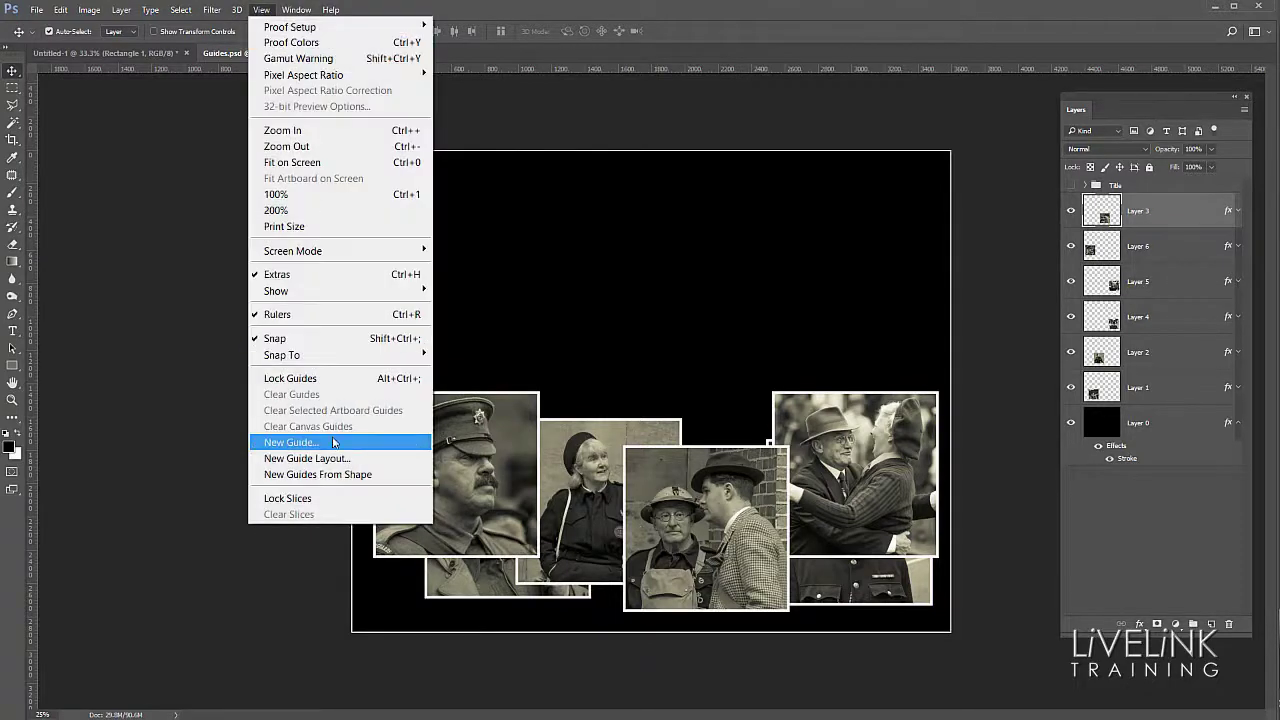
click(335, 446)
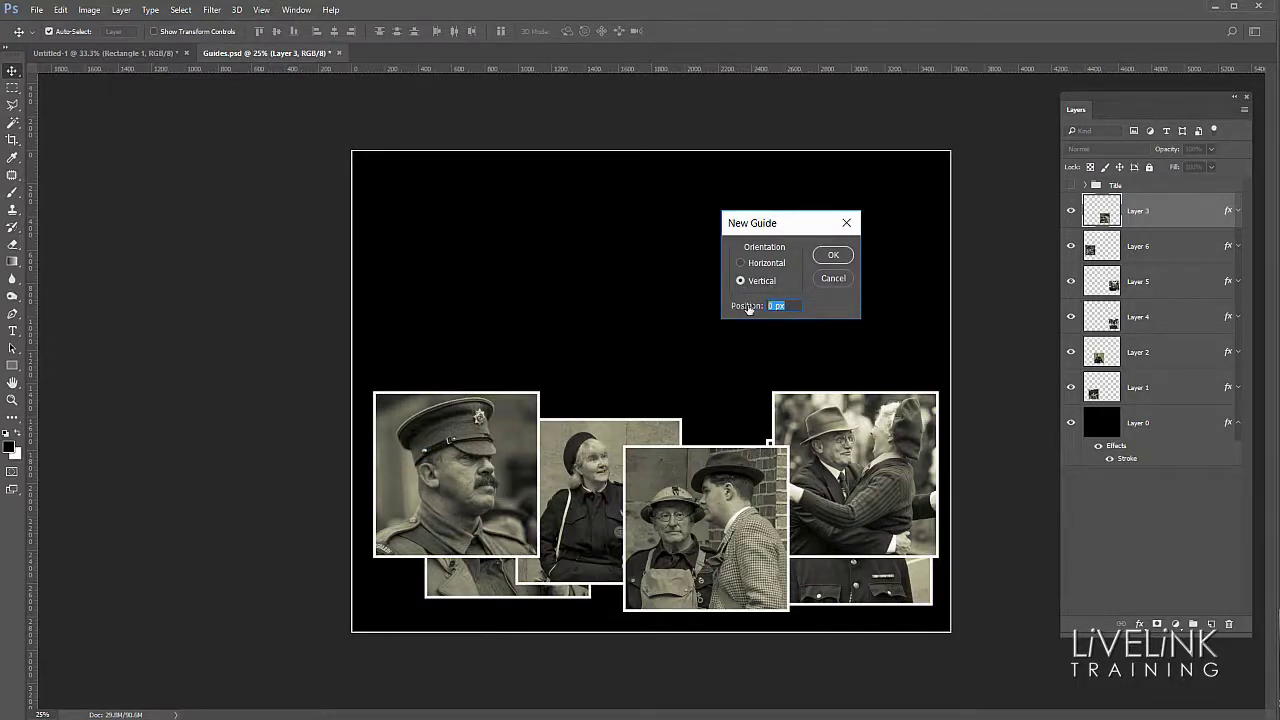
text(200)
click(833, 256)
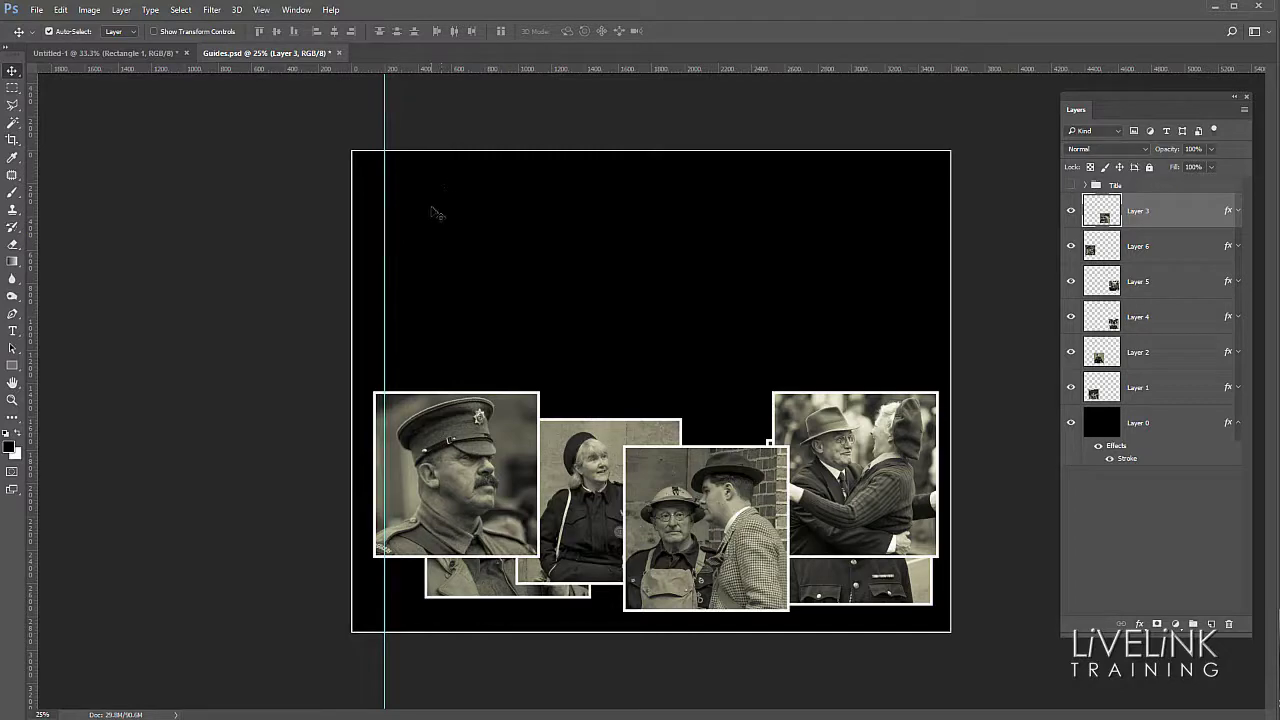
Add a horizontal guide at 200 px.
click(261, 9)
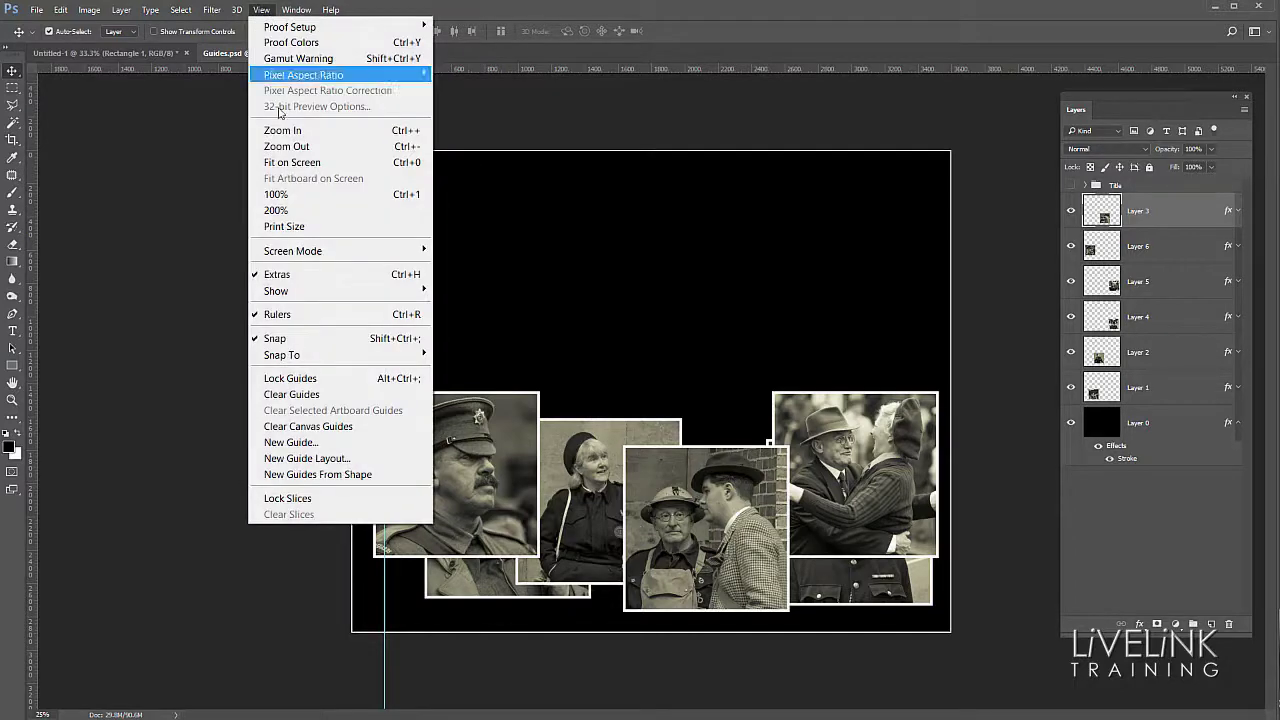
click(310, 442)
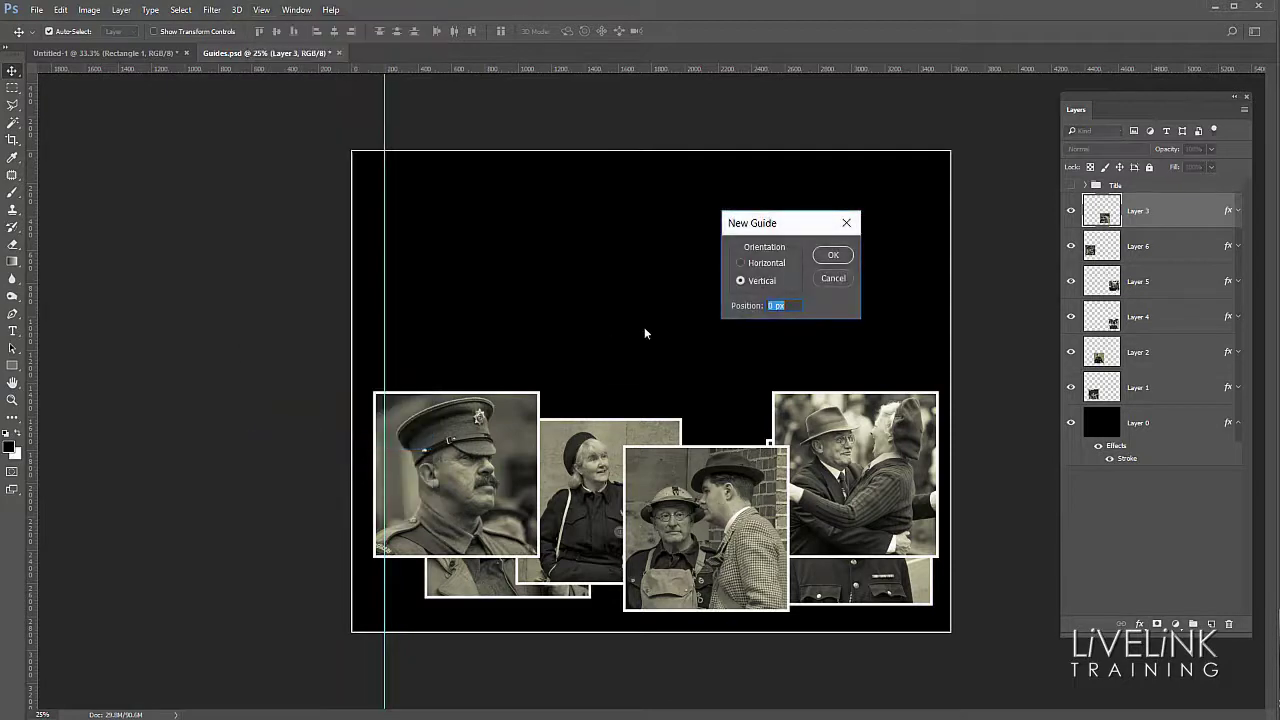
click(742, 264)
key(Tab)
text(200)
click(835, 255)
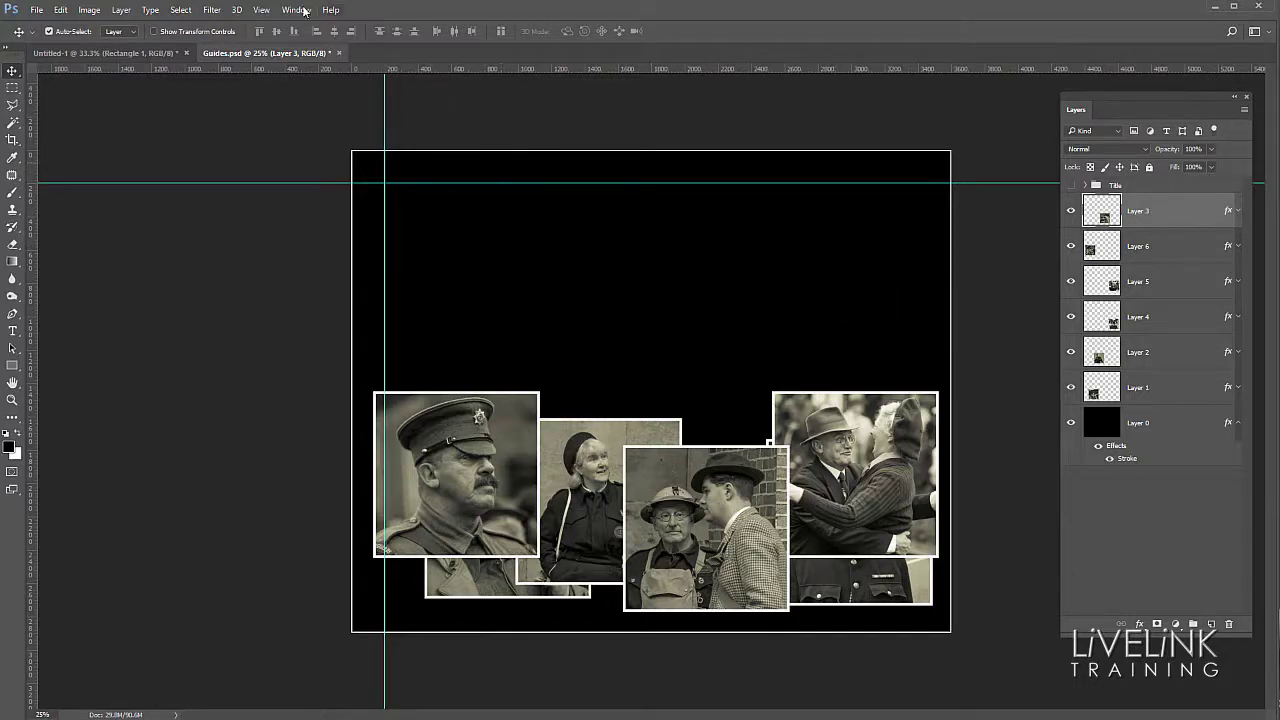
Check the snapping targets and snap the photo of the soldier in the peaked cap into the corner where the two guides cross.
click(262, 10)
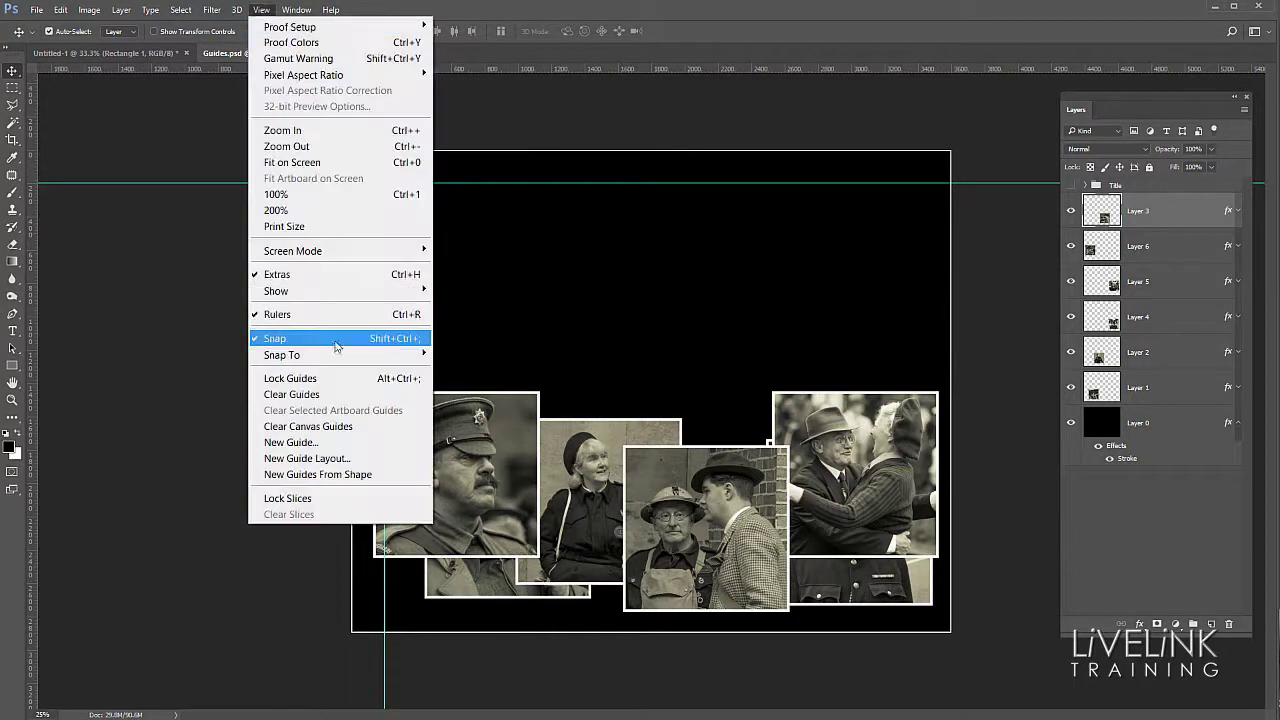
mouse_move(338, 357)
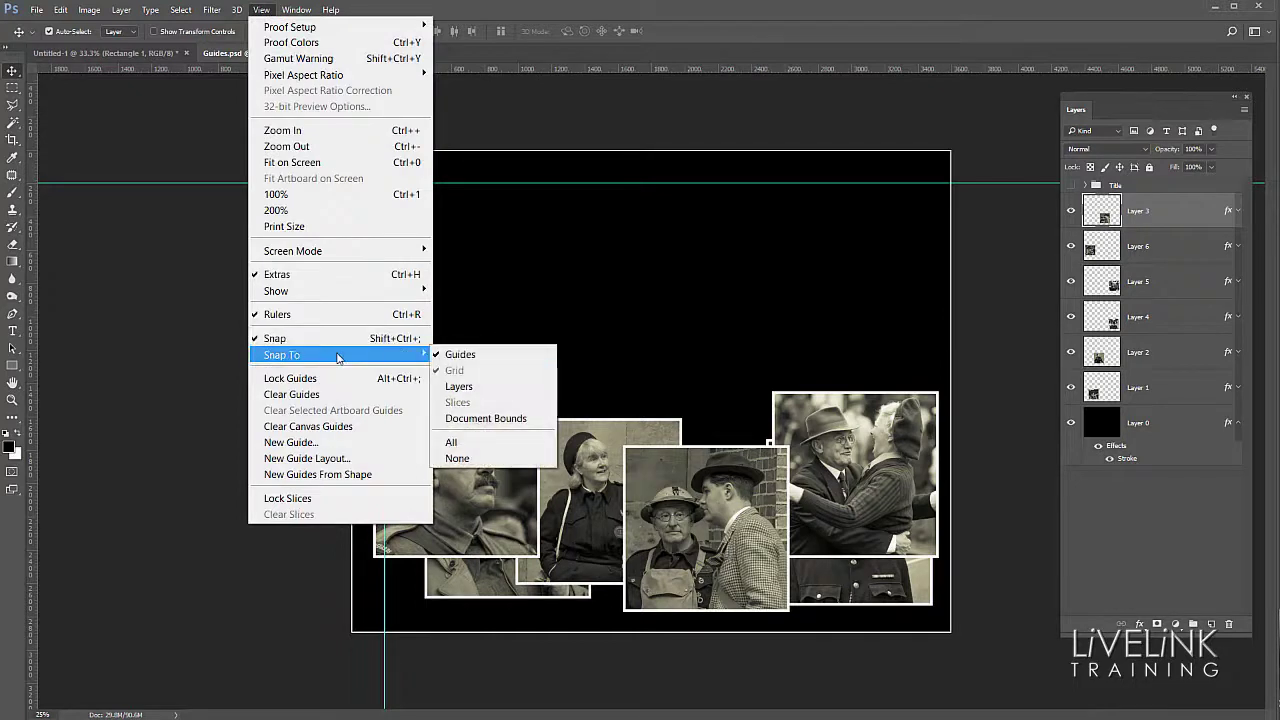
click(503, 357)
drag(458, 480, 472, 271)
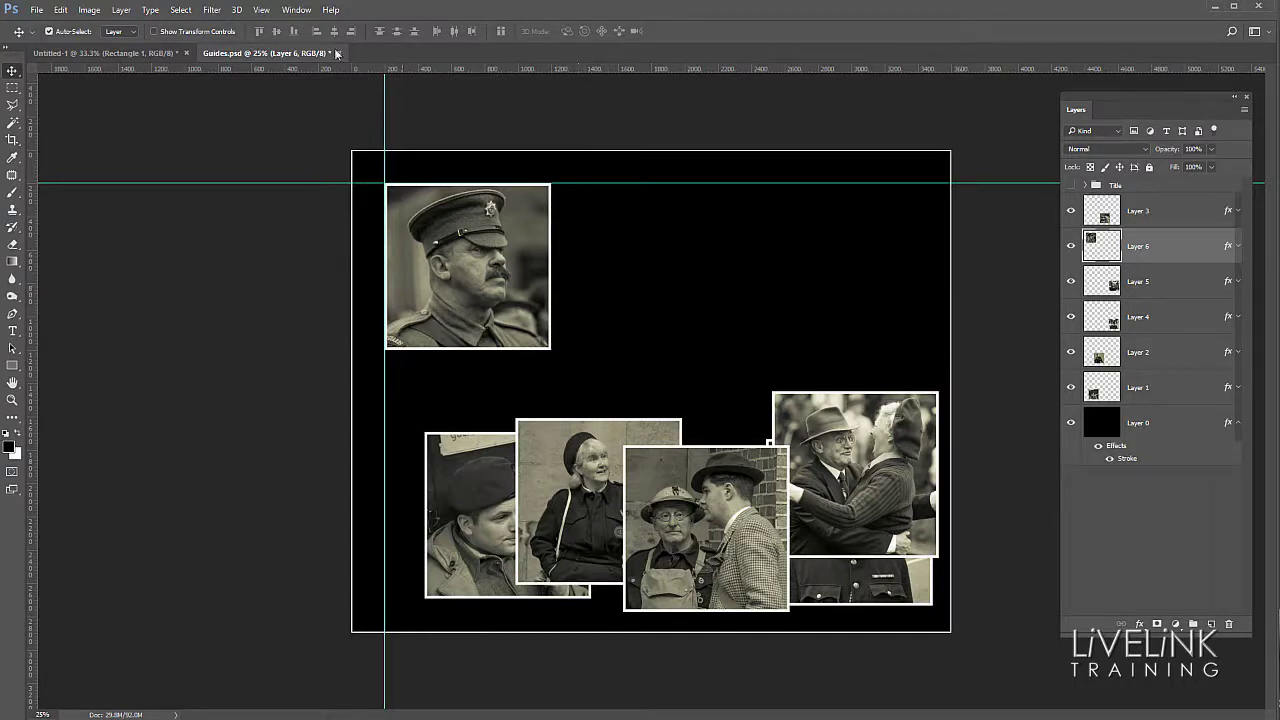
Add a vertical guide at 1300 px and snap the photo of the woman in the beret to its crossing with the horizontal guide.
click(261, 10)
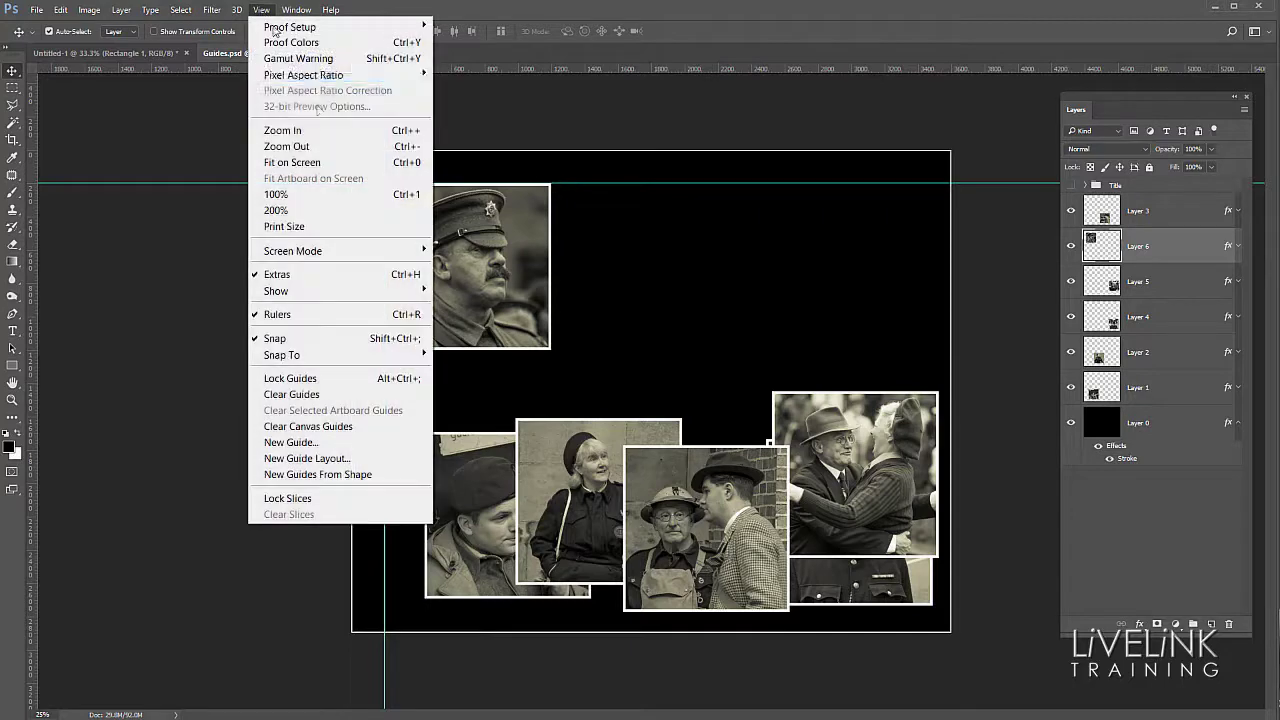
click(334, 452)
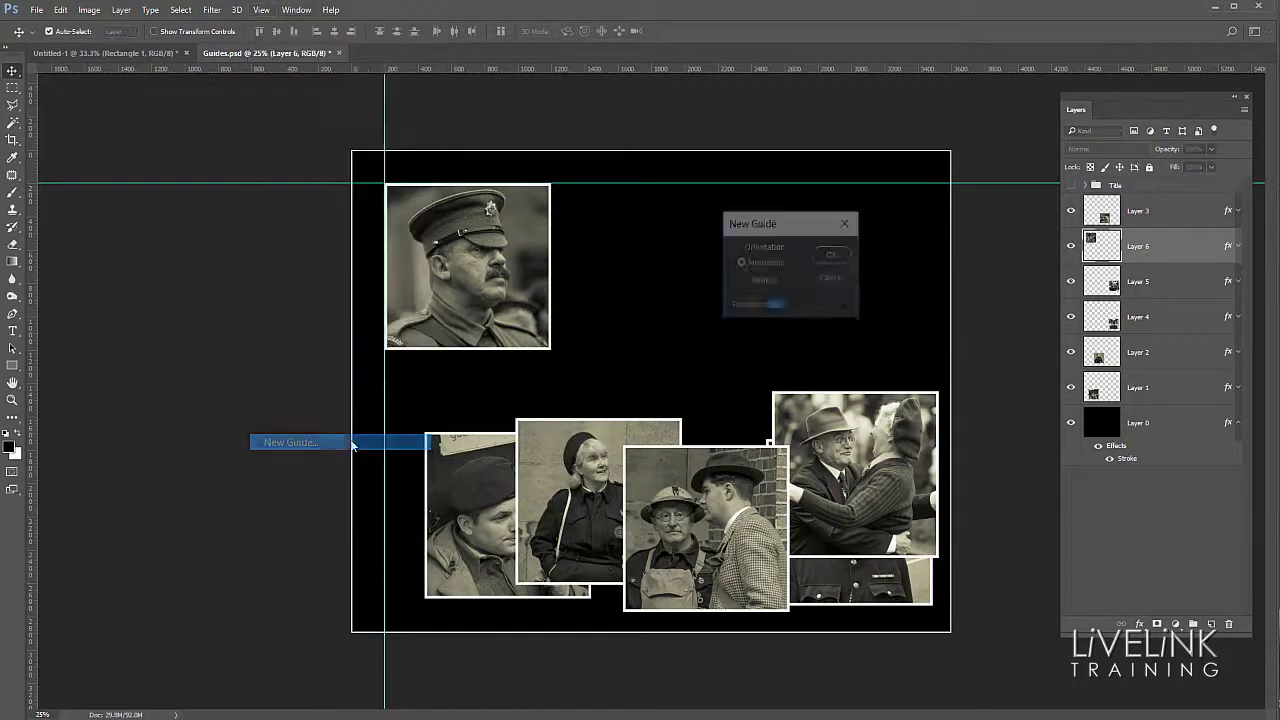
click(745, 281)
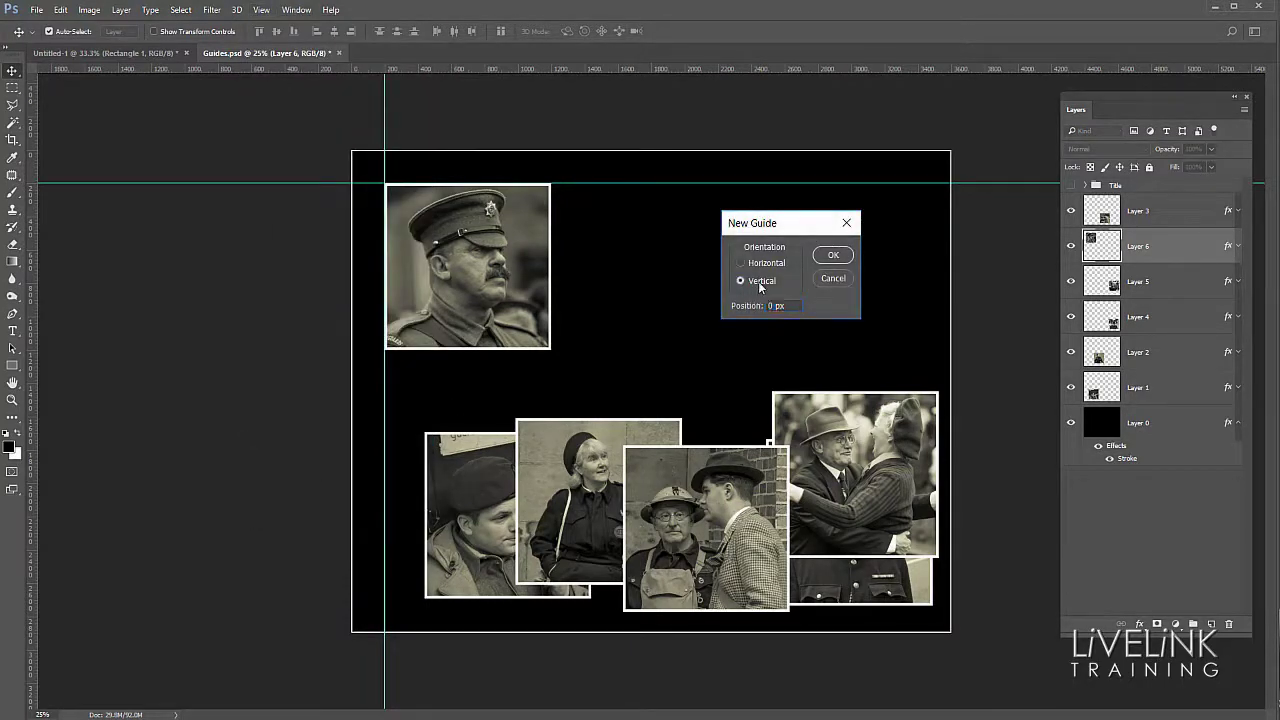
click(735, 305)
text(1300)
click(833, 256)
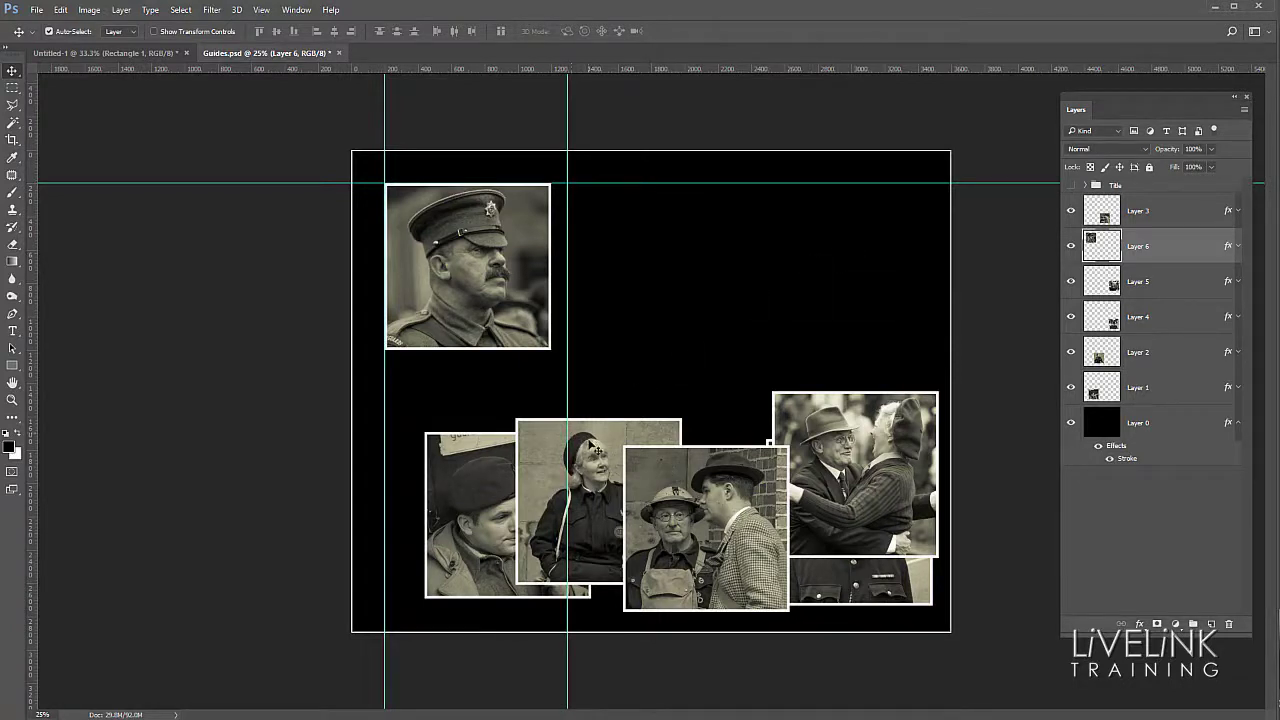
drag(592, 446, 680, 233)
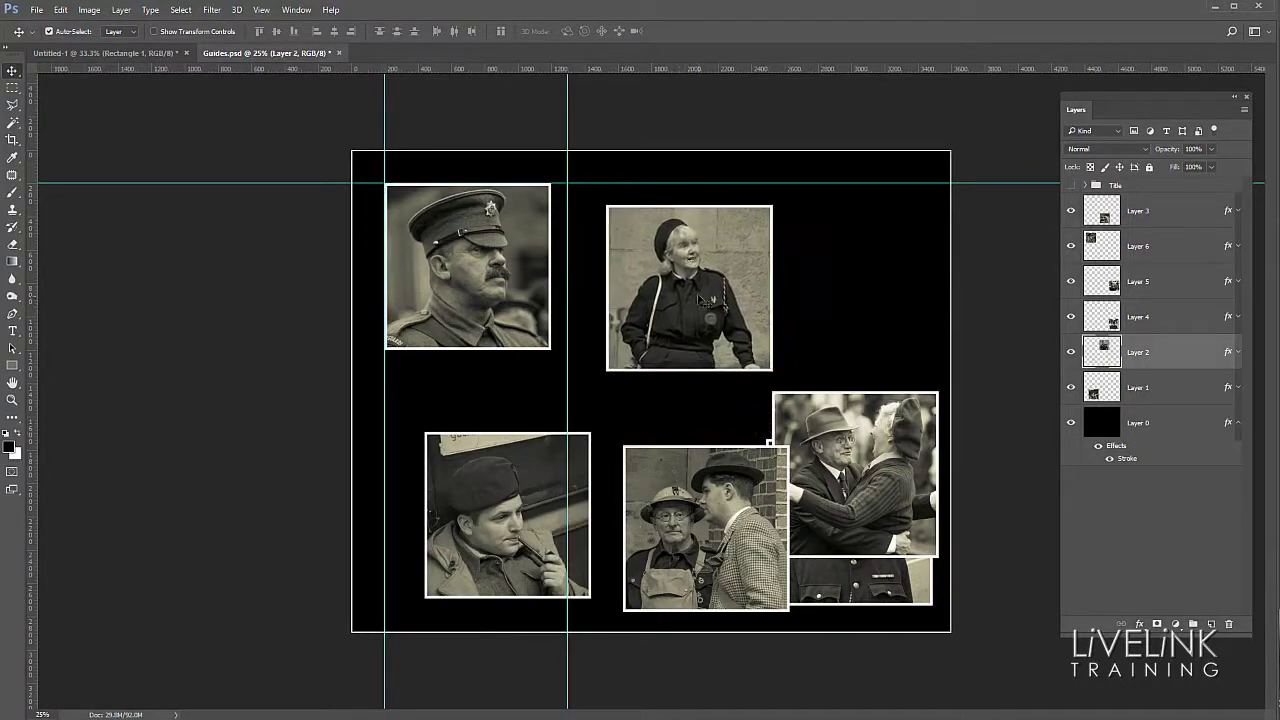
drag(704, 300, 662, 278)
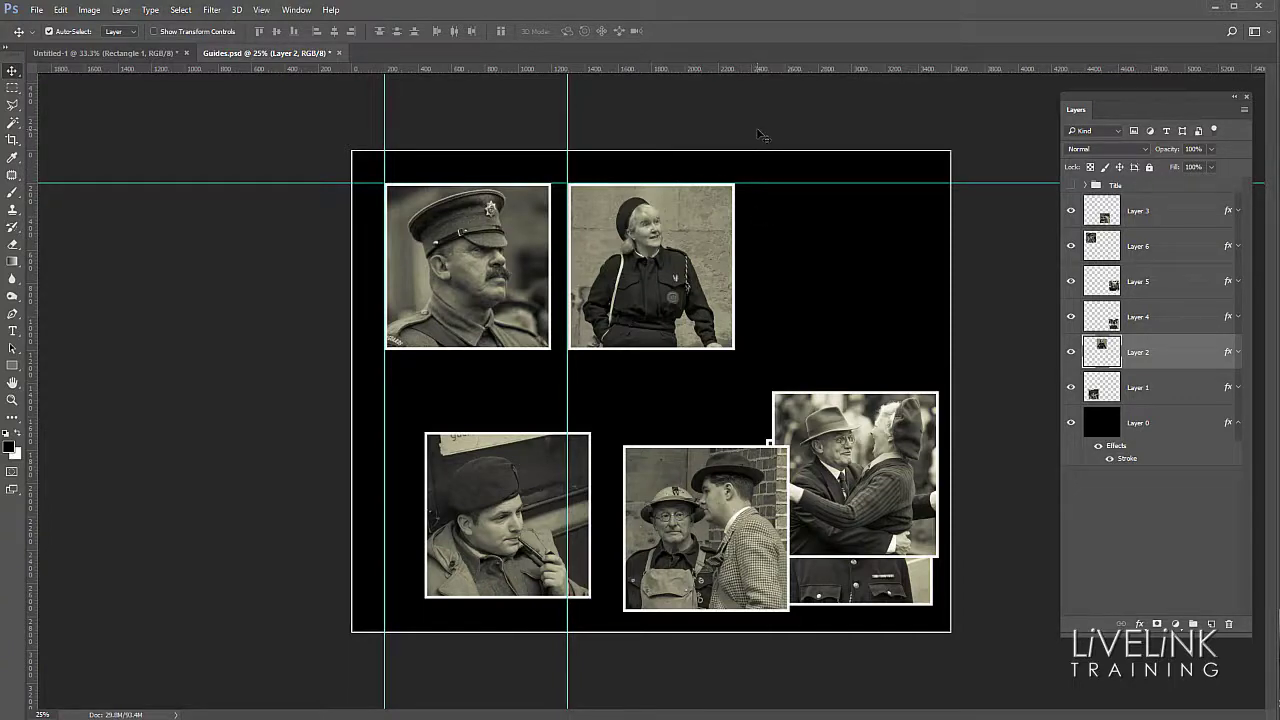
Add a vertical guide at 2400 px and snap the photo of the embracing couple to its crossing with the horizontal guide.
click(261, 9)
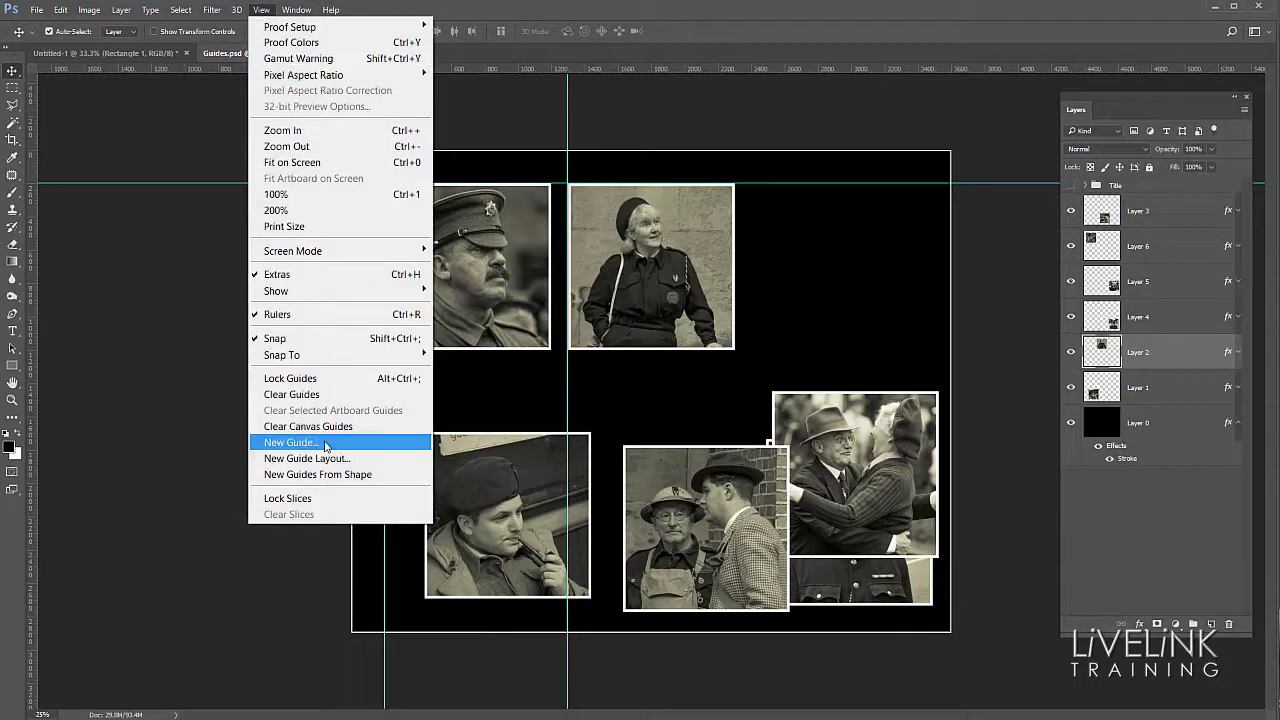
click(320, 442)
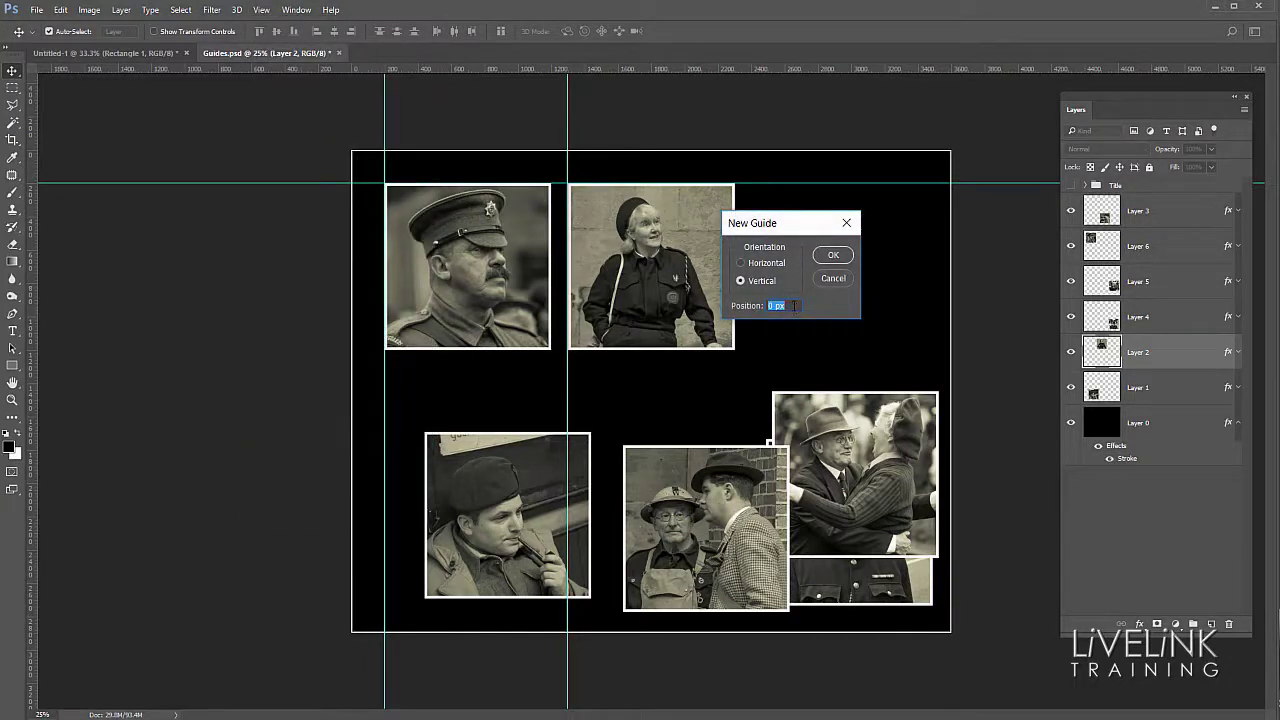
text(2400)
click(834, 256)
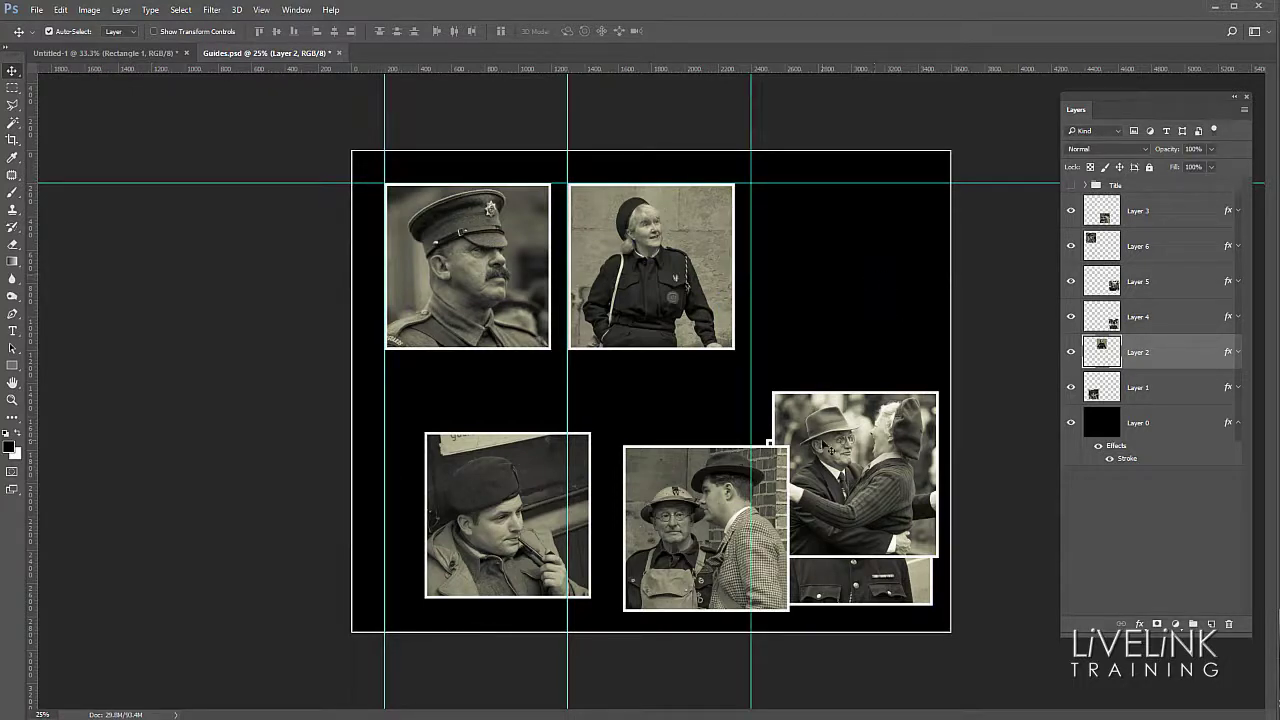
drag(858, 500, 836, 293)
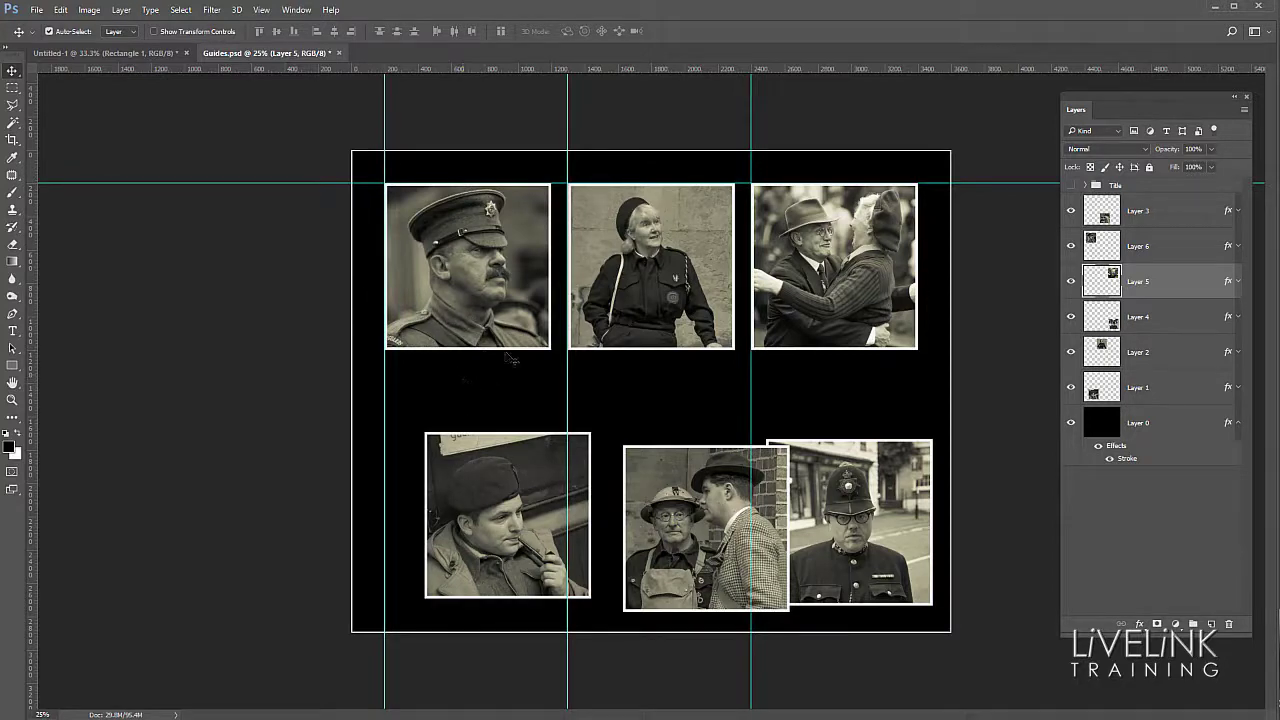
Add a second horizontal guide at about 1300 px, just below the upper row of photos.
click(261, 14)
click(328, 444)
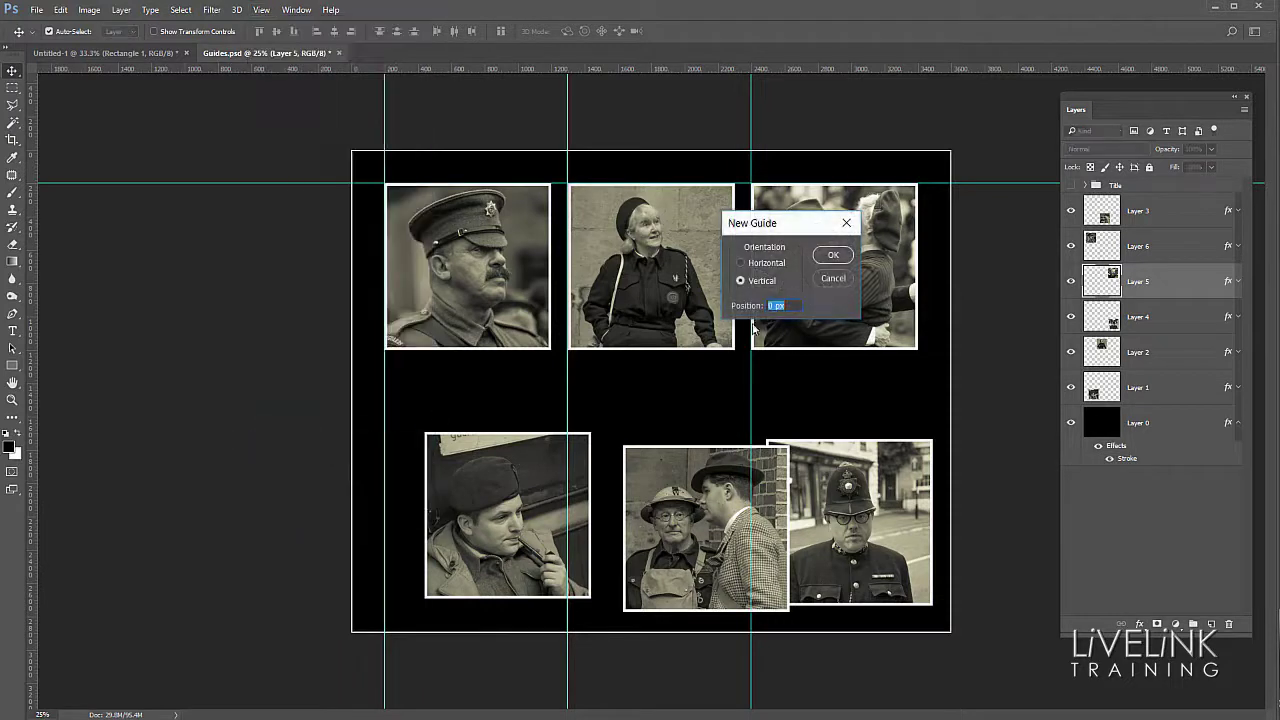
click(743, 264)
click(740, 305)
click(831, 255)
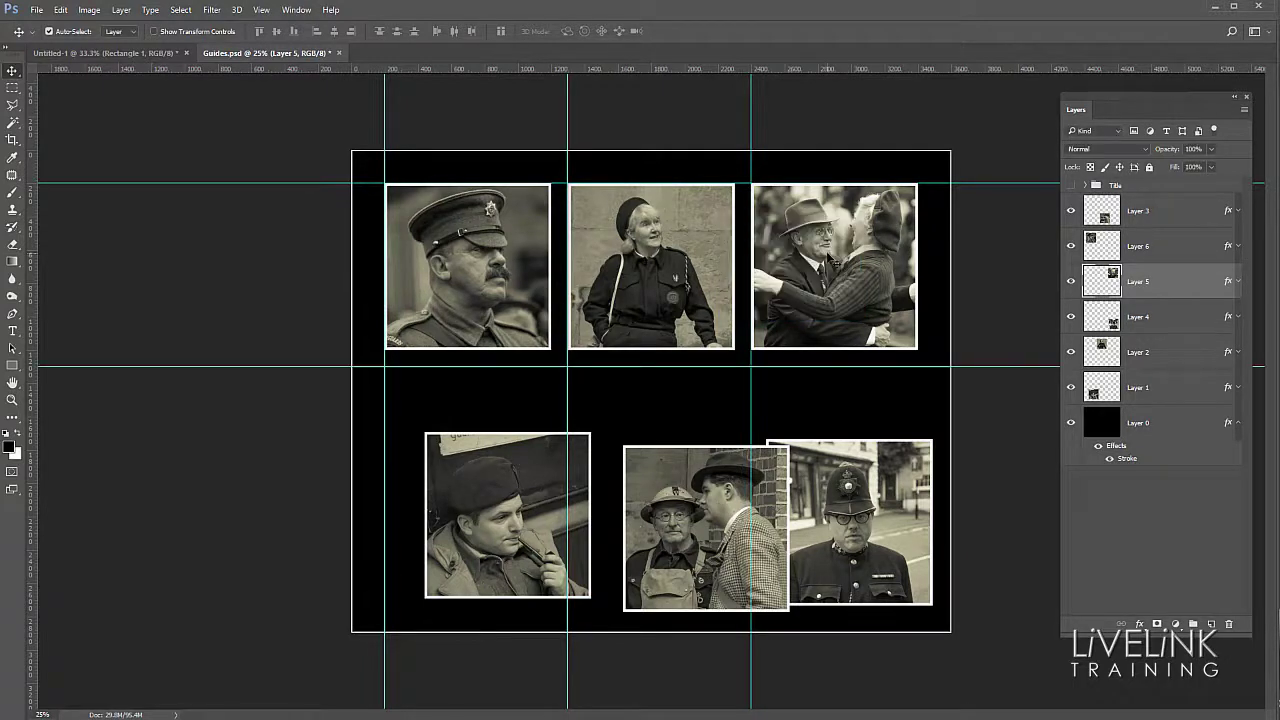
Snap the beret soldier, two men in hats and policeman photos into the second row, under the first, second and third vertical guides respectively.
drag(524, 544, 484, 479)
drag(680, 556, 625, 478)
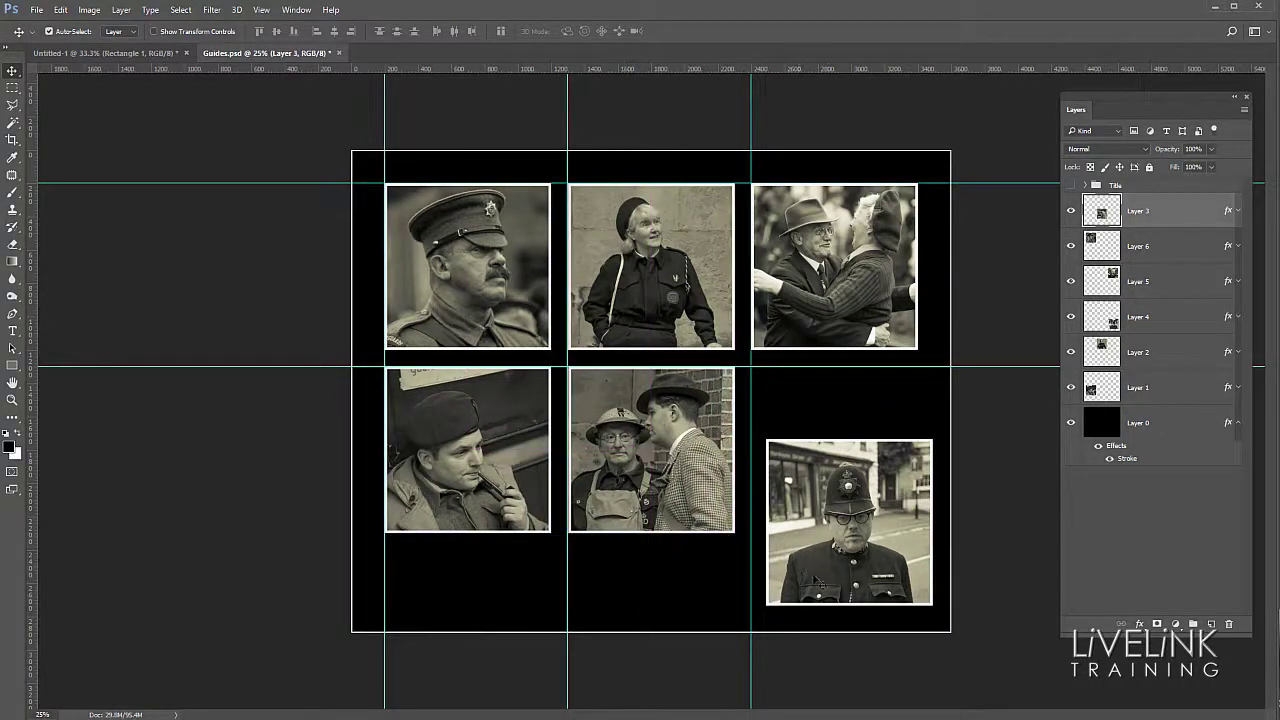
drag(826, 538, 811, 466)
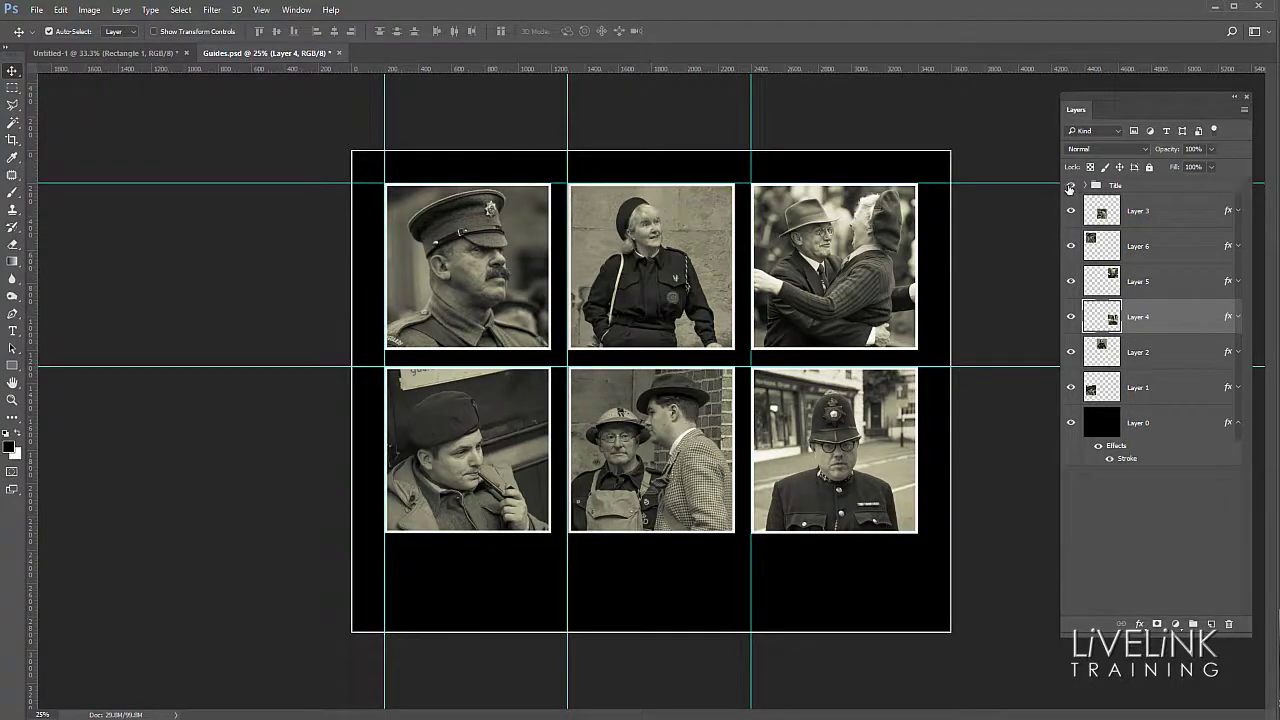
Show the Title layer group and hide the guides.
click(1070, 186)
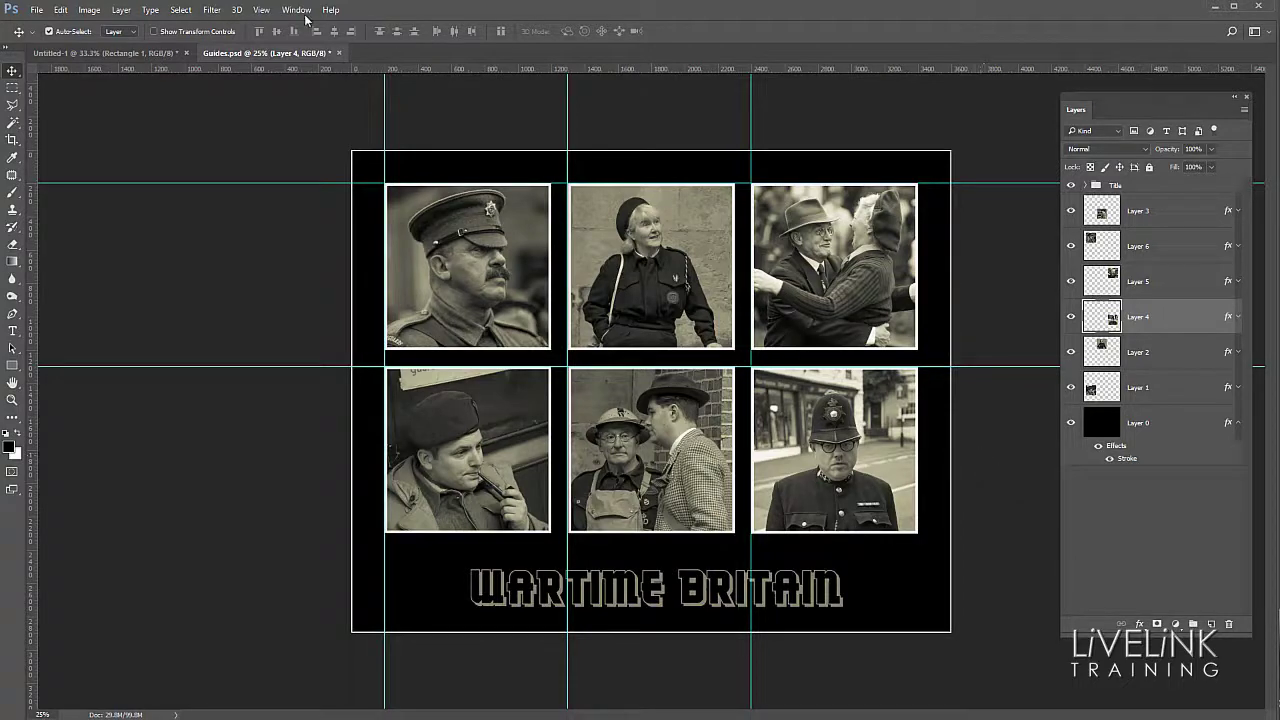
click(264, 10)
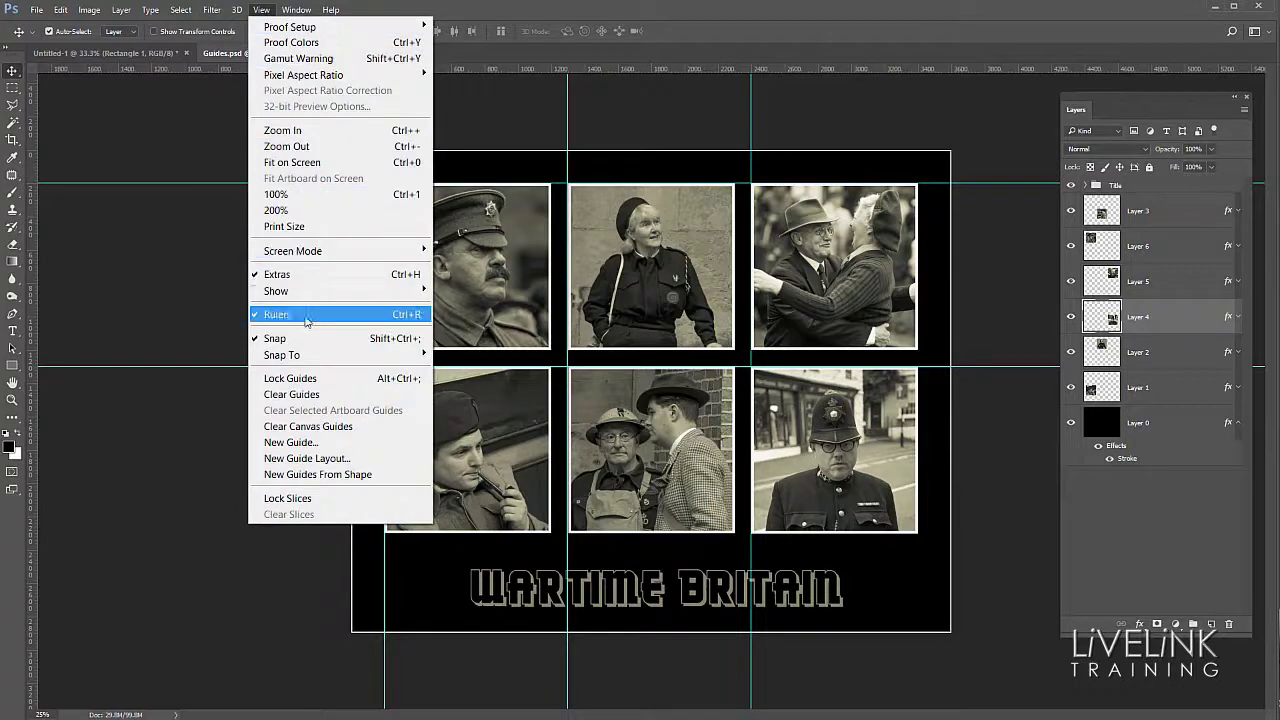
mouse_move(313, 291)
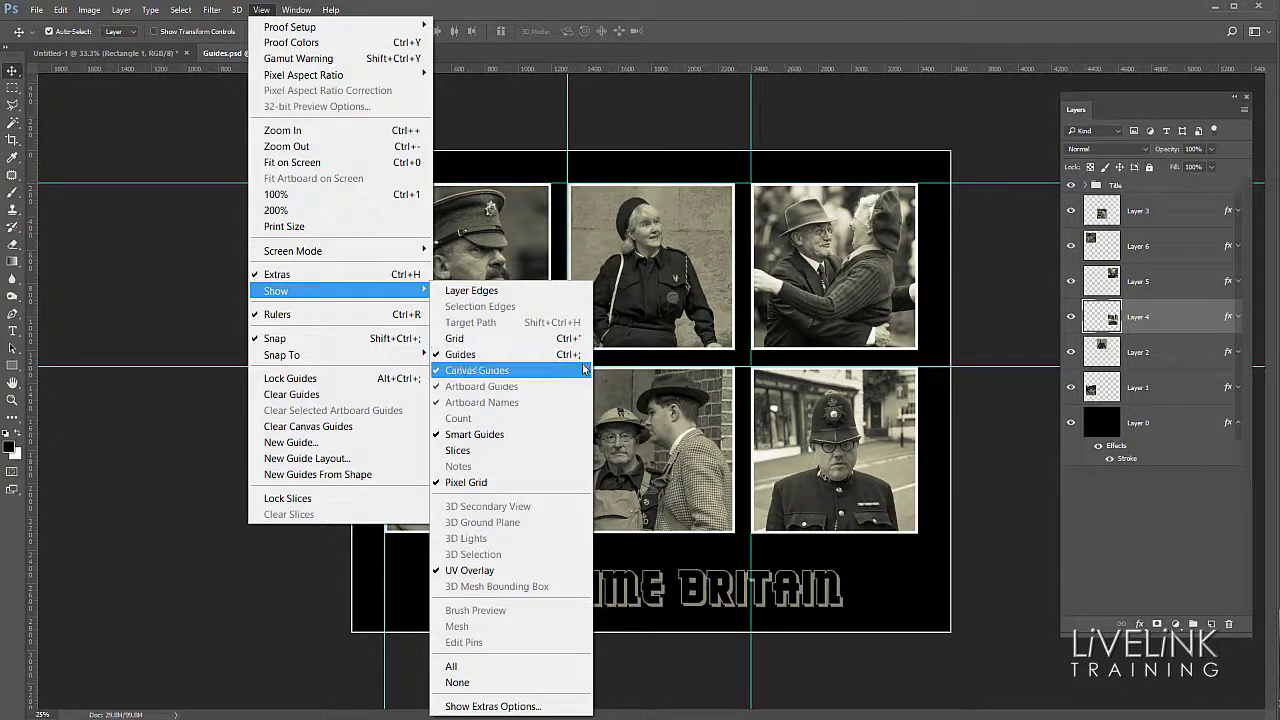
click(548, 361)
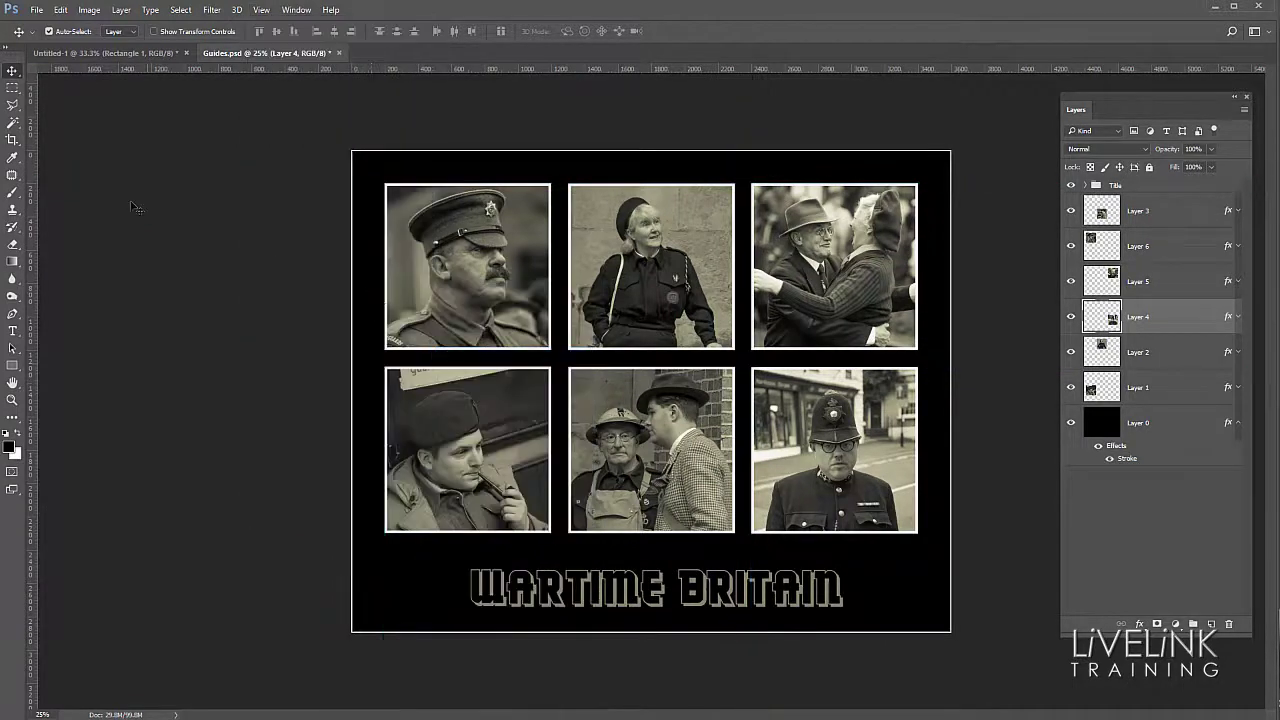